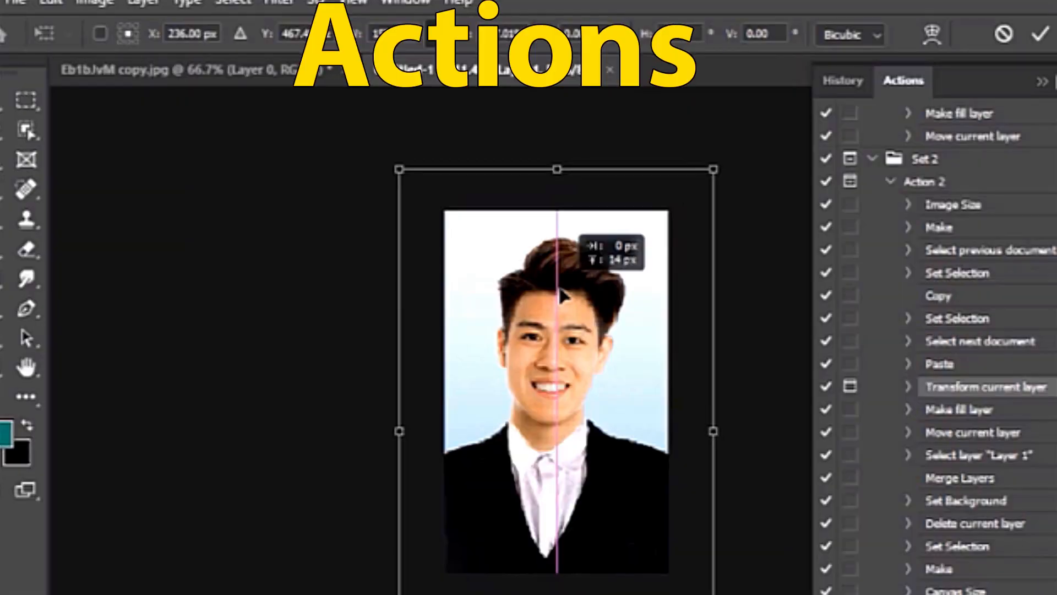
pyautogui.moveTo(559, 234); pyautogui.dragTo(553, 242)
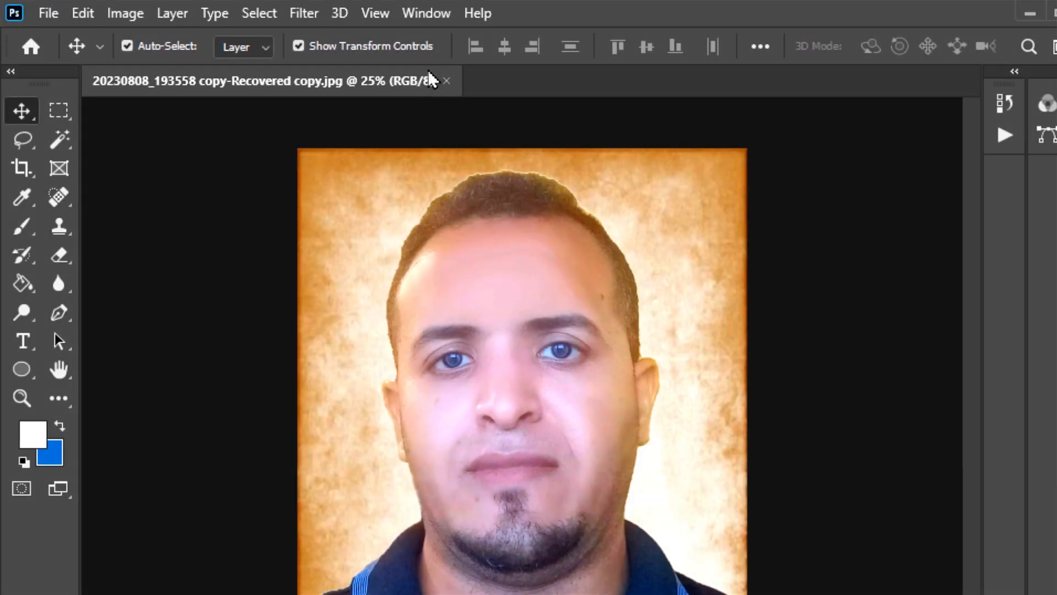
# Step: Show the Actions panel and clear all existing actions from it
pyautogui.click(435, 17)
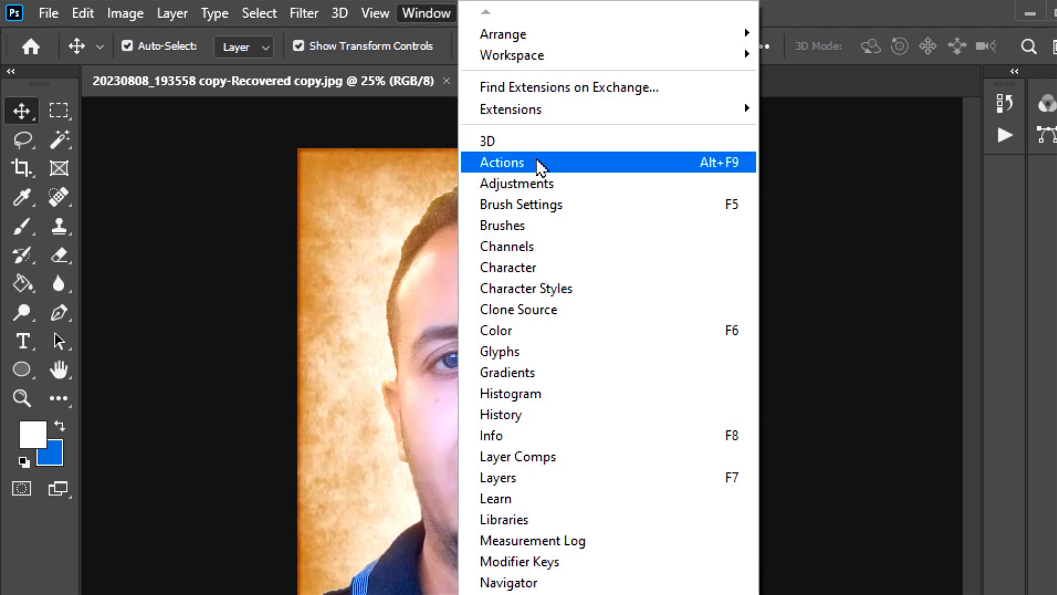
pyautogui.click(580, 161)
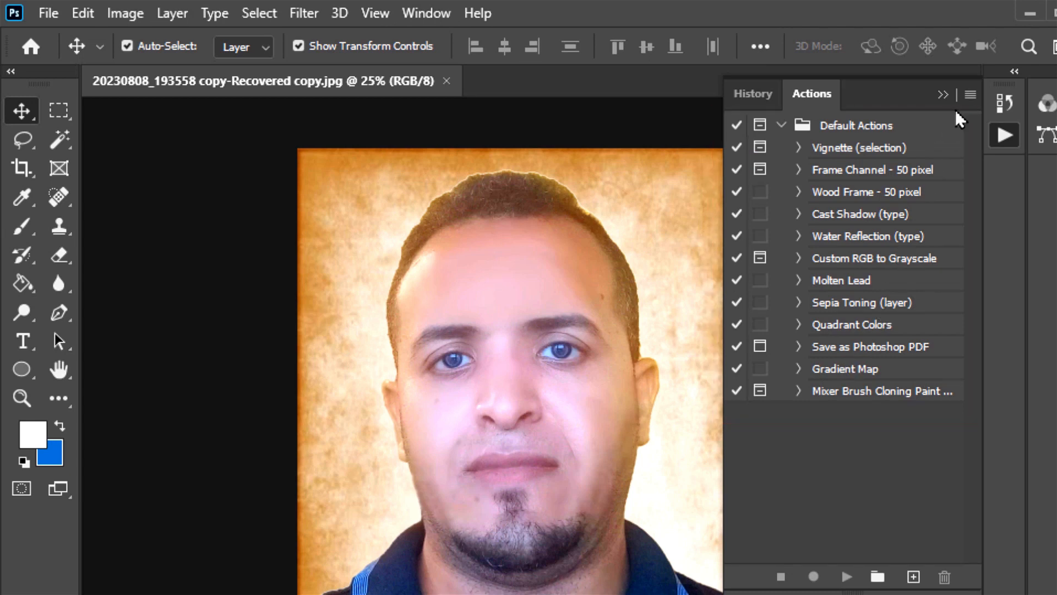
pyautogui.click(970, 96)
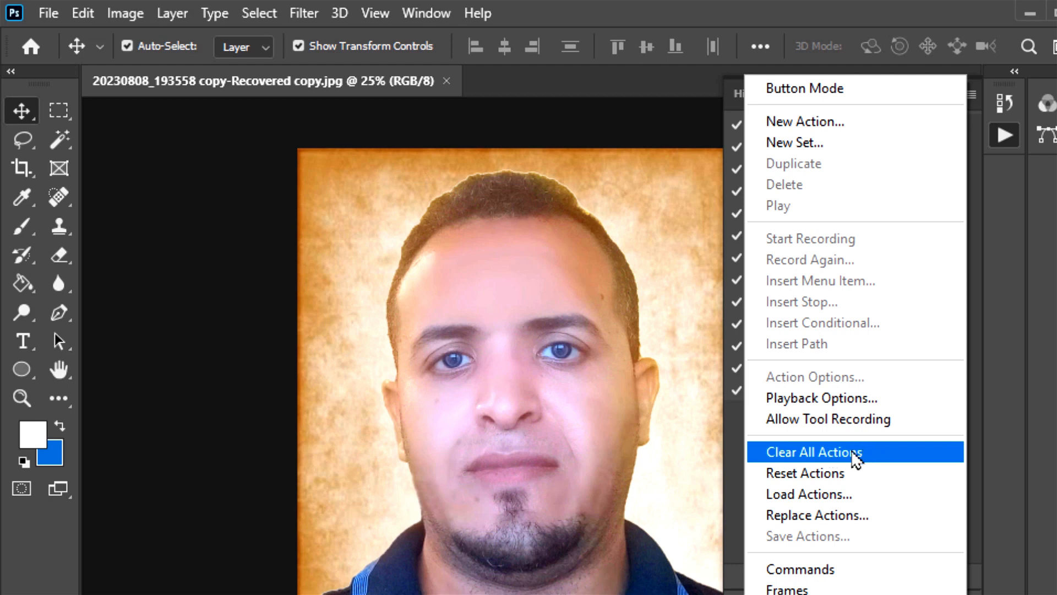
pyautogui.click(855, 456)
pyautogui.click(463, 324)
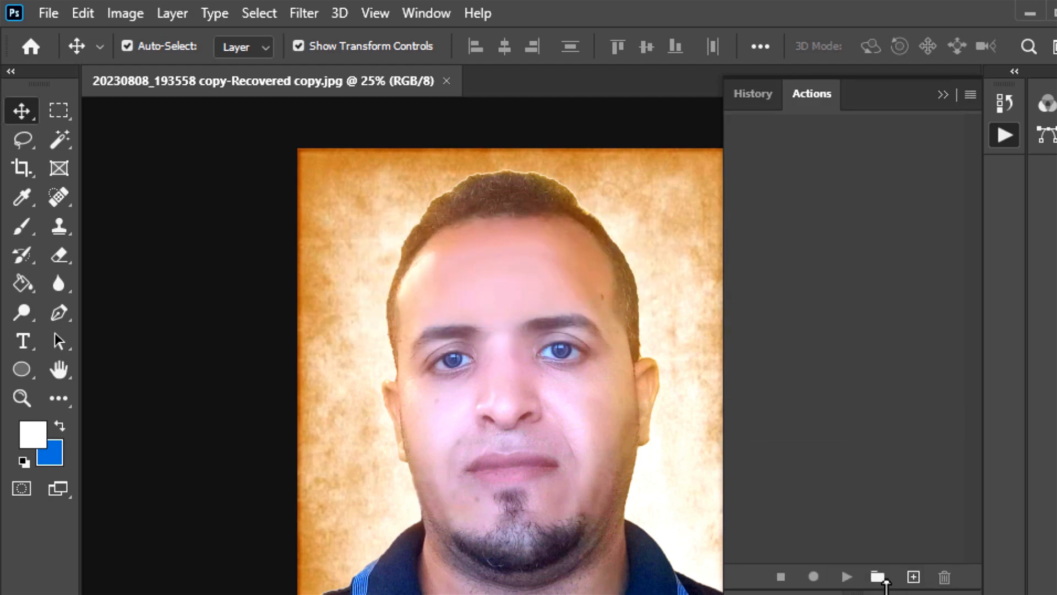
# Step: Create a new action named "تغيير الوان" and assign it function key F2 without the Shift or Control modifiers
pyautogui.click(914, 578)
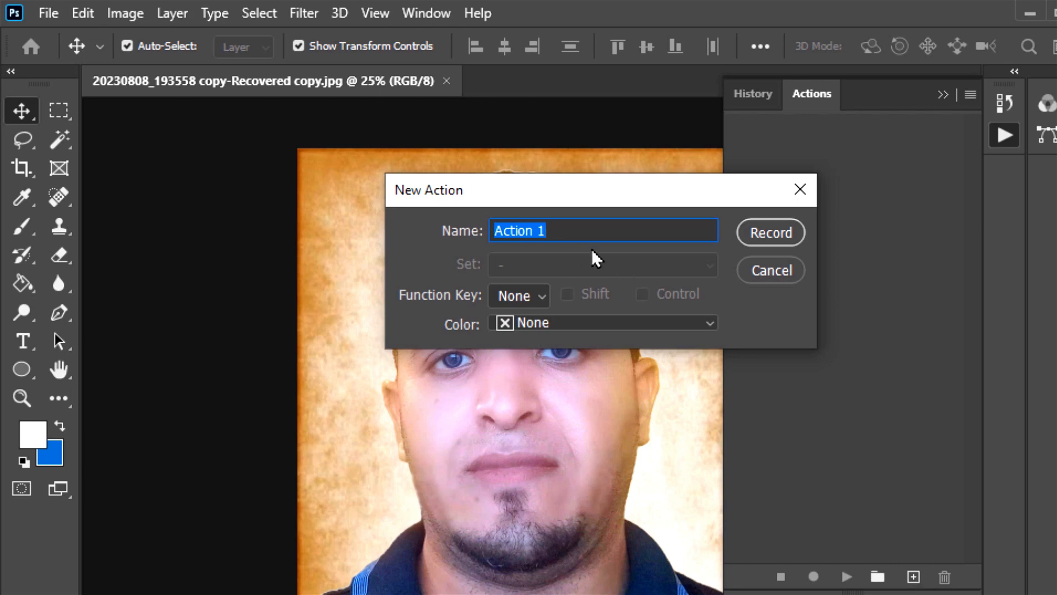
pyautogui.write('تغيير الوان')
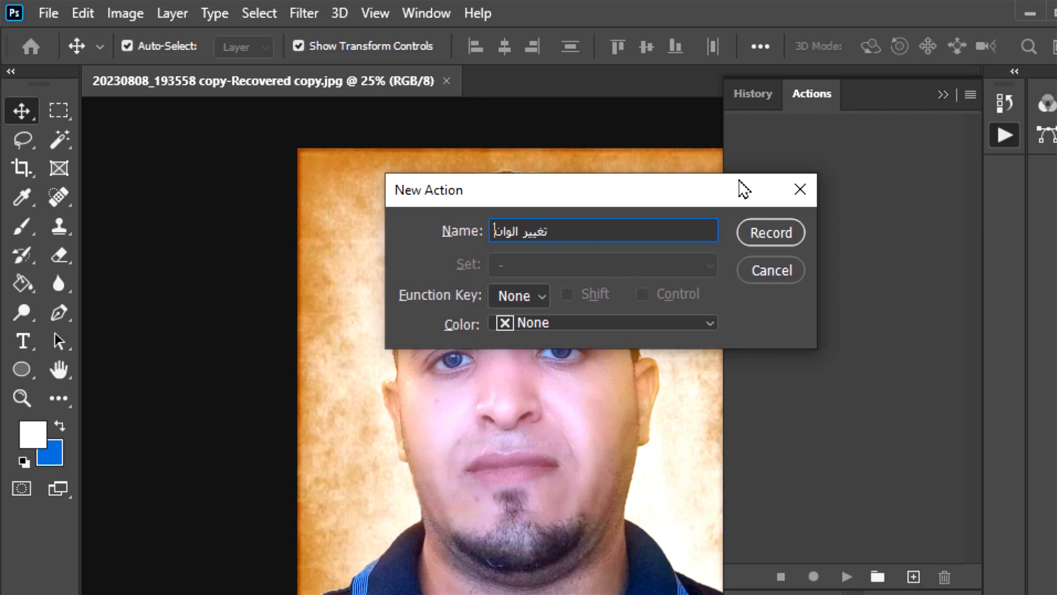
pyautogui.click(535, 299)
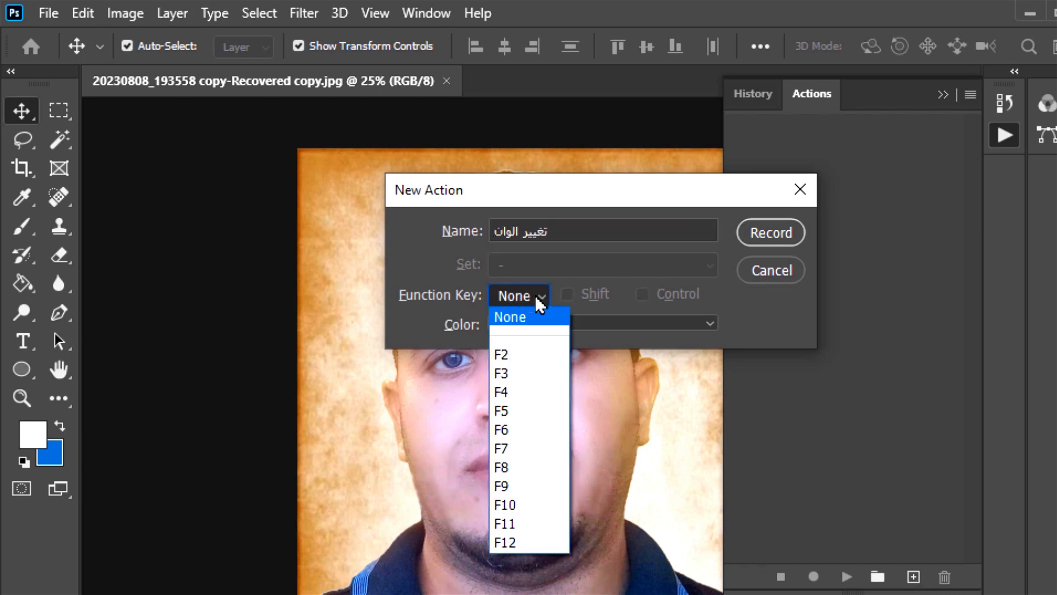
pyautogui.click(529, 362)
pyautogui.click(646, 298)
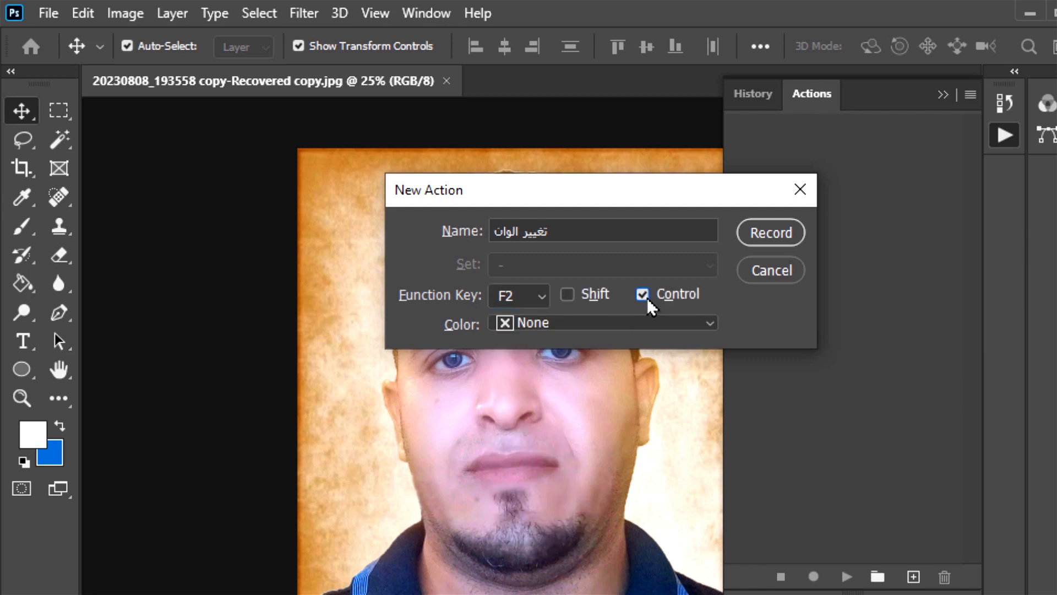
pyautogui.click(567, 296)
pyautogui.click(638, 297)
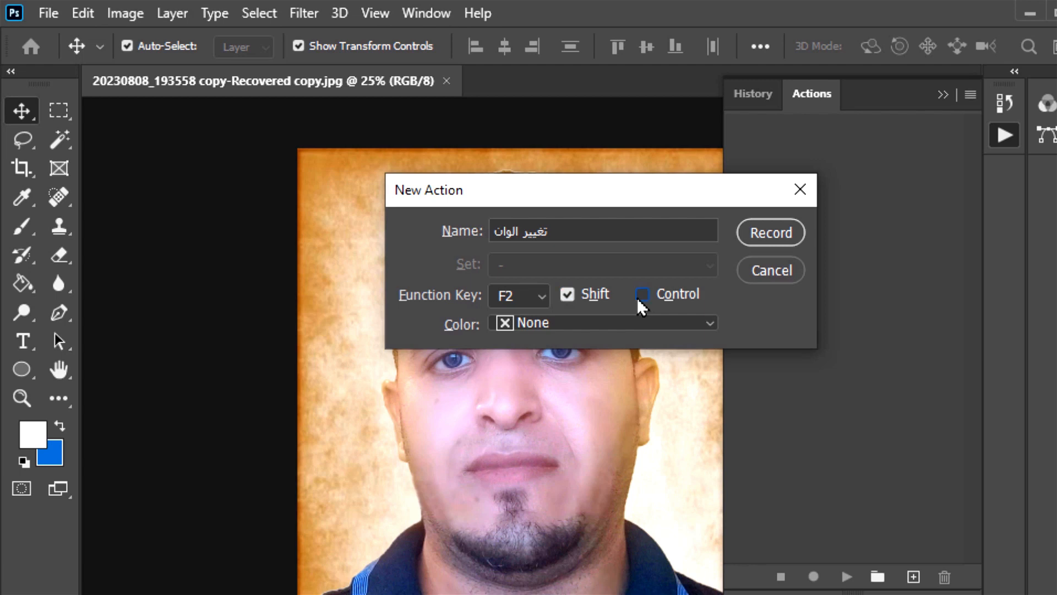
pyautogui.click(573, 297)
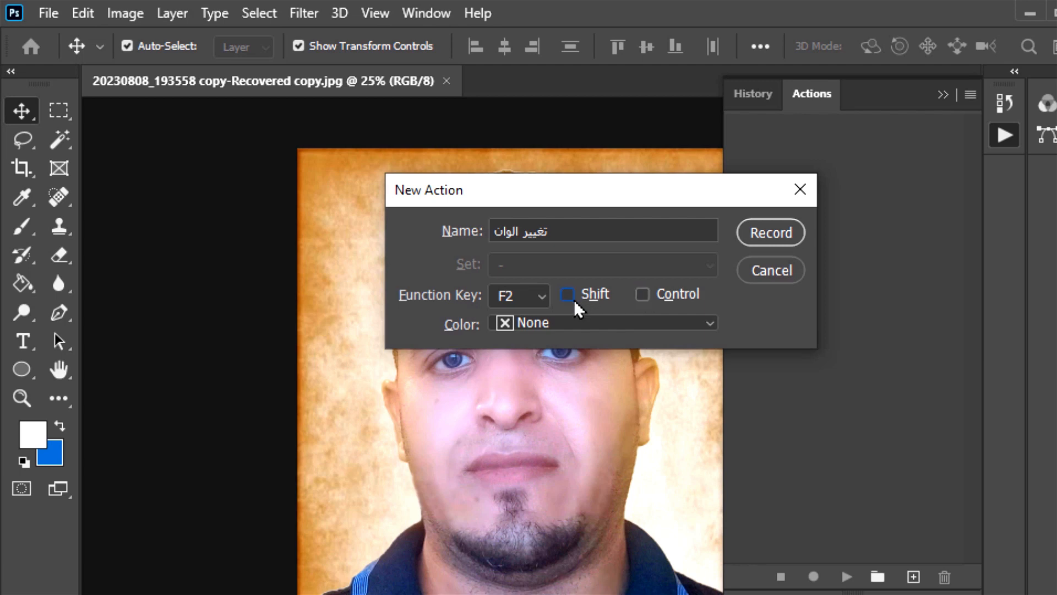
# Step: Give the new action the Red color and start recording it
pyautogui.click(676, 322)
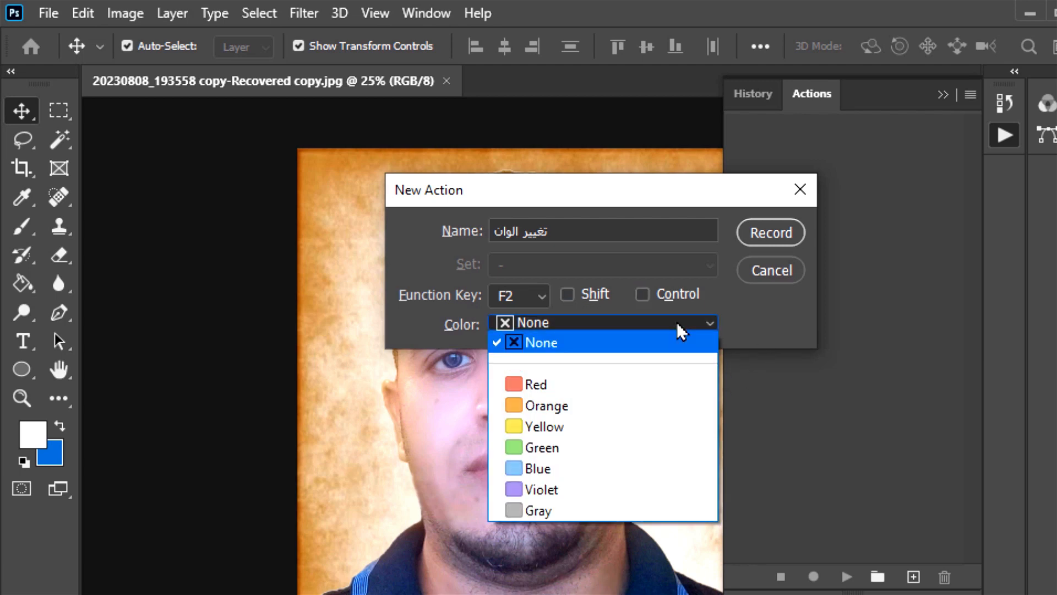
pyautogui.click(548, 385)
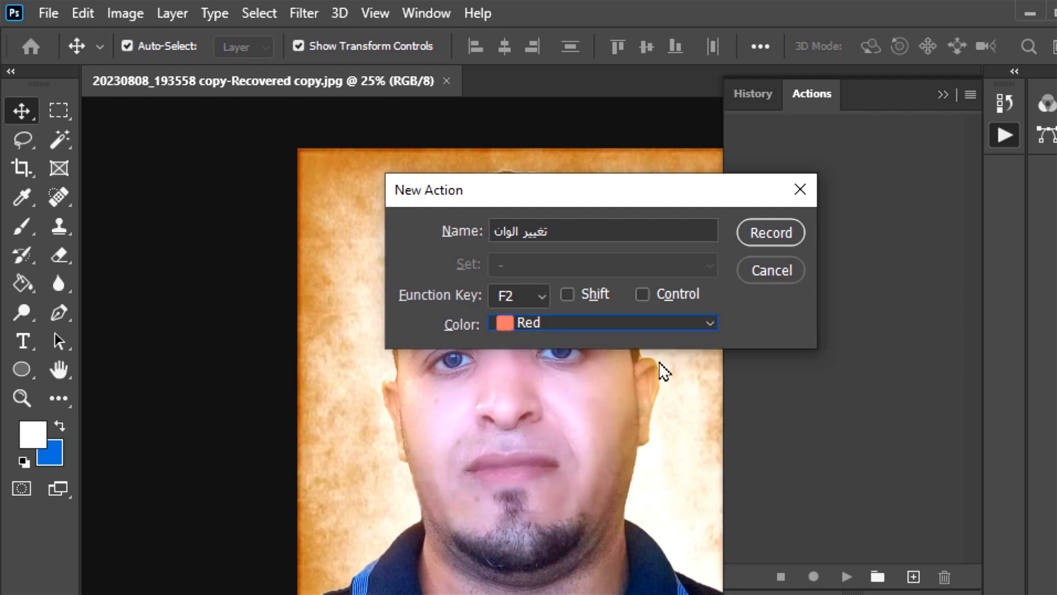
pyautogui.click(769, 242)
# Step: Convert the locked background to a normal layer and apply a Levels adjustment with input levels of about 22 and 246
pyautogui.click(522, 330)
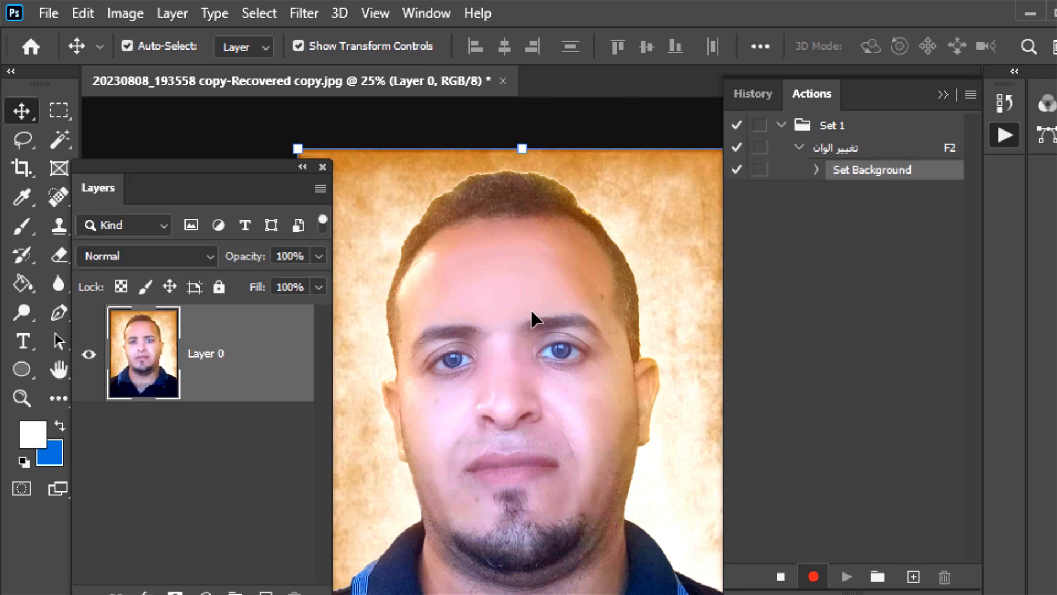
pyautogui.hotkey('ctrl', 'l')
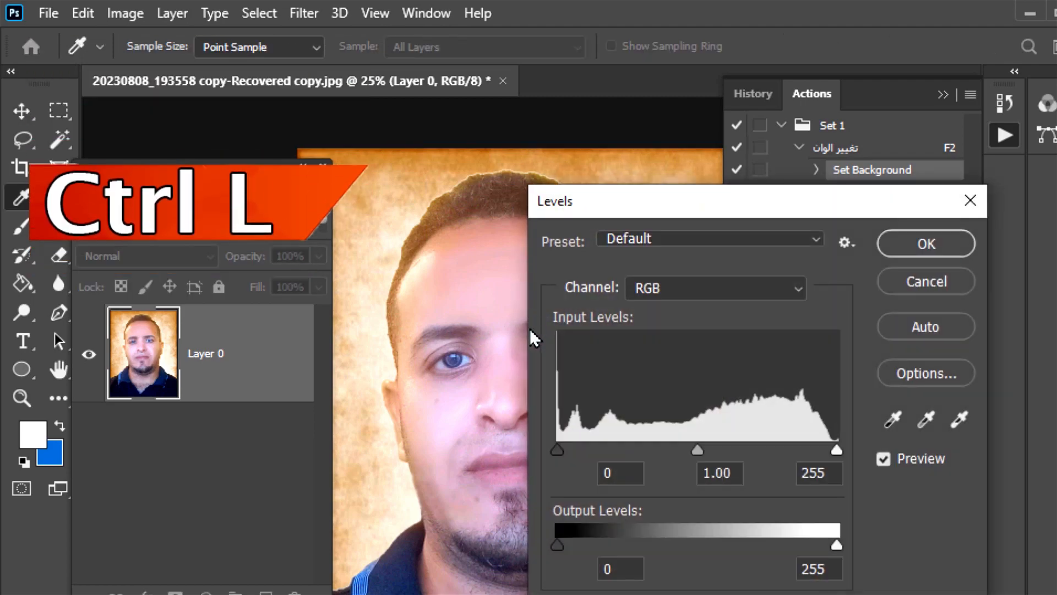
pyautogui.moveTo(555, 444); pyautogui.dragTo(609, 444)
pyautogui.click(916, 252)
# Step: Apply a Color Balance adjustment with midtone levels of about +12, 0 and +15
pyautogui.hotkey('ctrl', 'b')
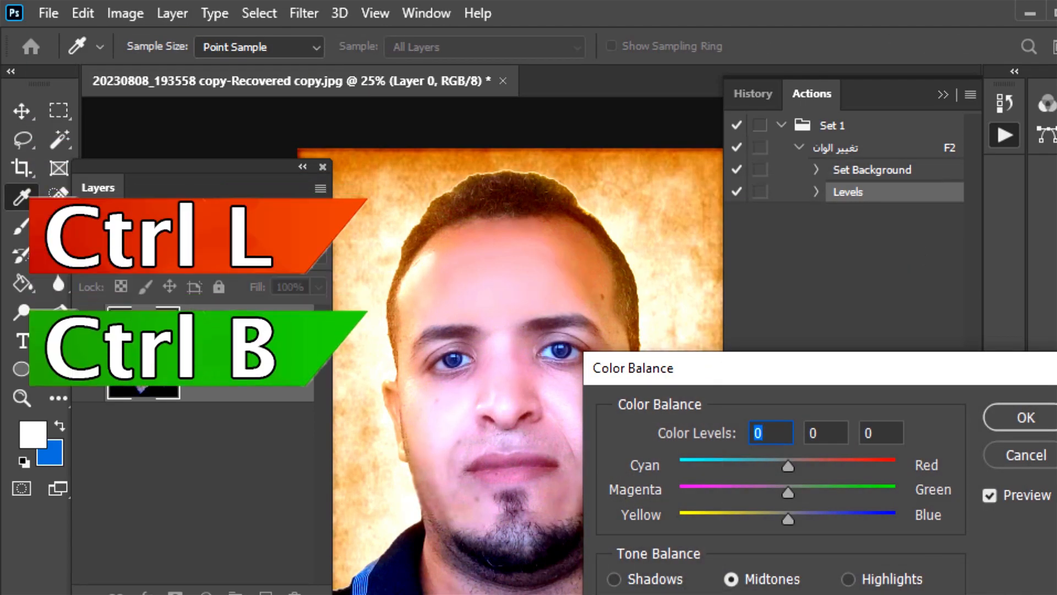
pyautogui.moveTo(786, 465)
pyautogui.mouseDown()
pyautogui.moveTo(803, 465)
pyautogui.moveTo(790, 511)
pyautogui.moveTo(769, 455)
pyautogui.mouseUp()
pyautogui.press('Return')
# Step: Apply Hue/Saturation with Hue +5, Saturation +11 and Lightness +4, and stop recording the action
pyautogui.hotkey('ctrl', 'u')
pyautogui.press('Return')
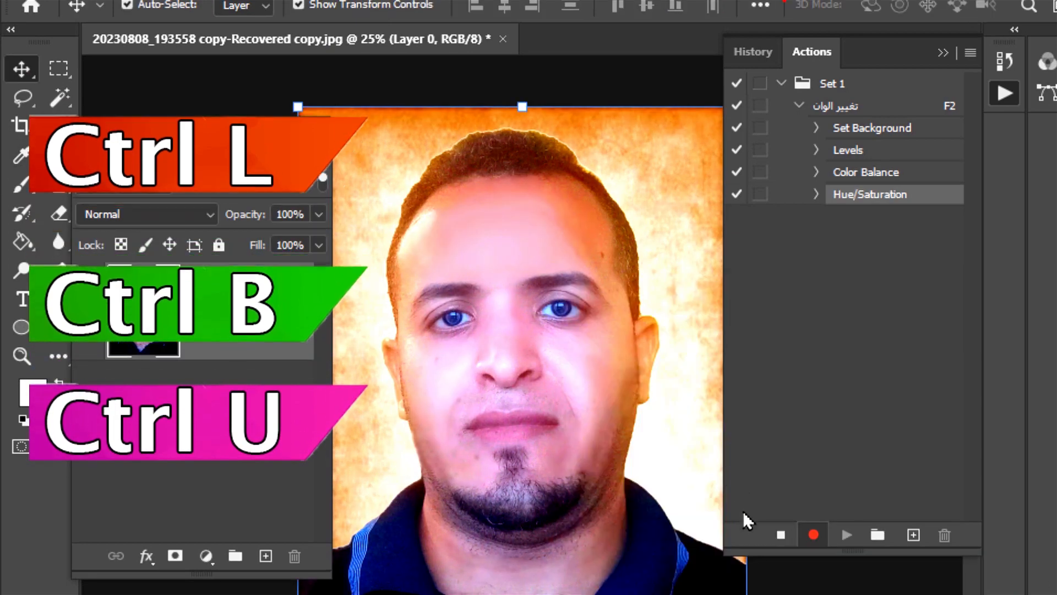
pyautogui.click(781, 536)
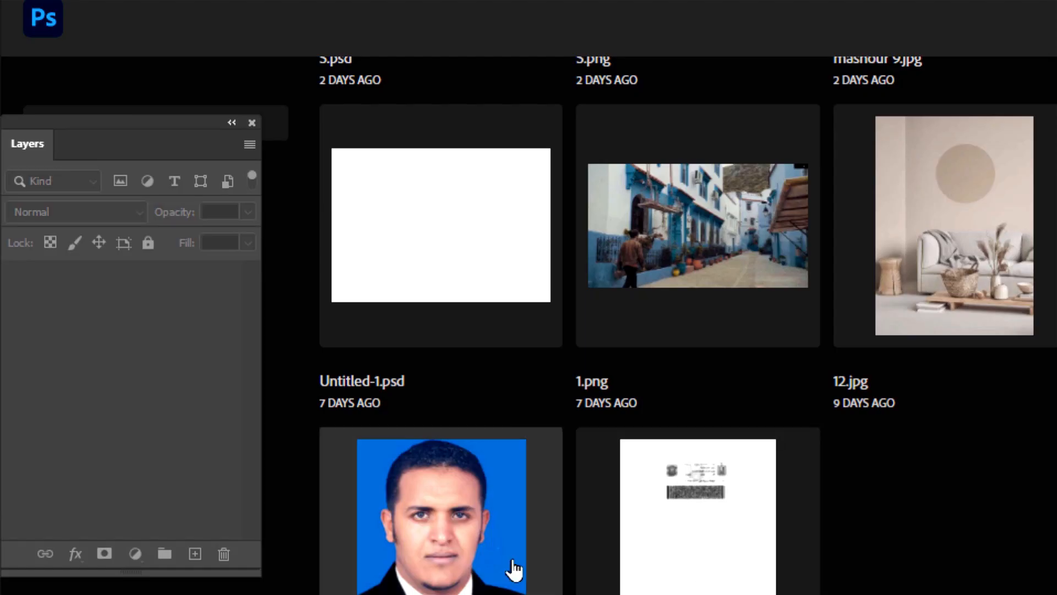
# Step: Open the recent portrait with the blue background and play the "تغيير الوان" action on it twice
pyautogui.click(447, 551)
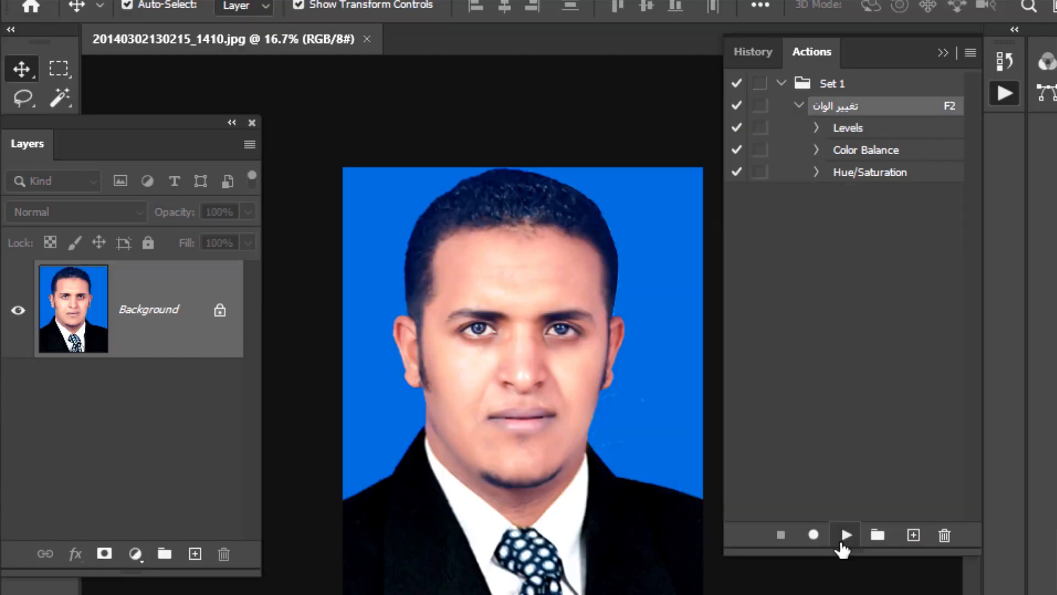
pyautogui.click(845, 540)
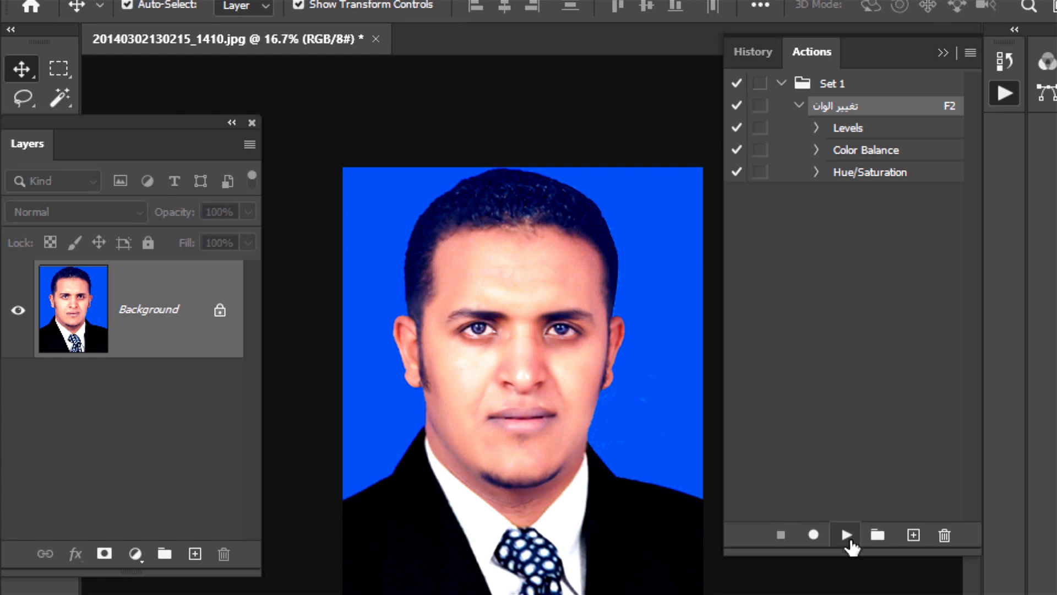
pyautogui.click(849, 541)
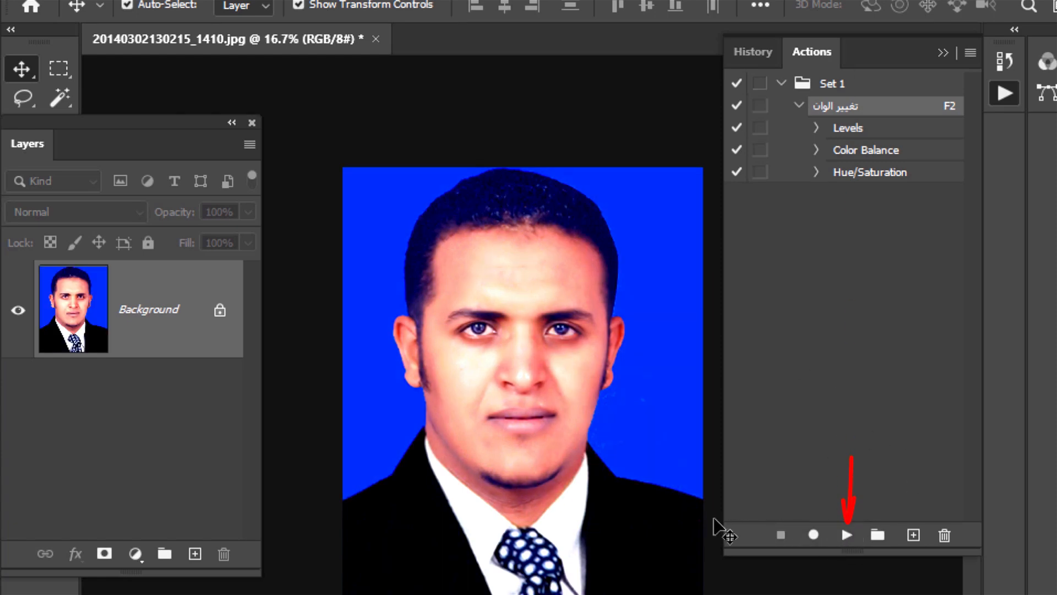
# Step: Expand the recorded Levels, Color Balance and Hue/Saturation entries to examine their stored settings
pyautogui.click(816, 129)
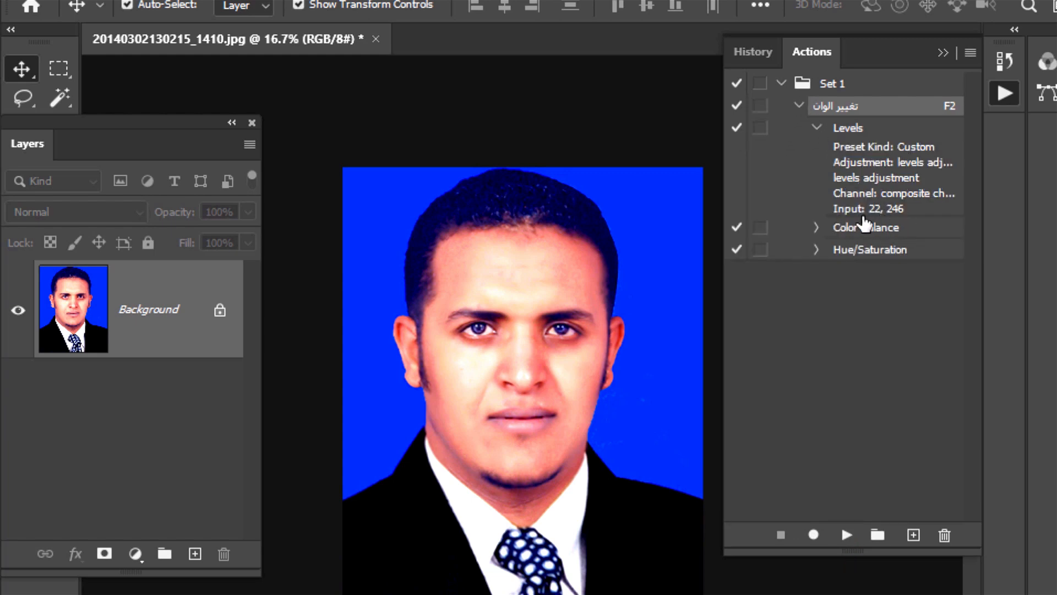
pyautogui.click(816, 227)
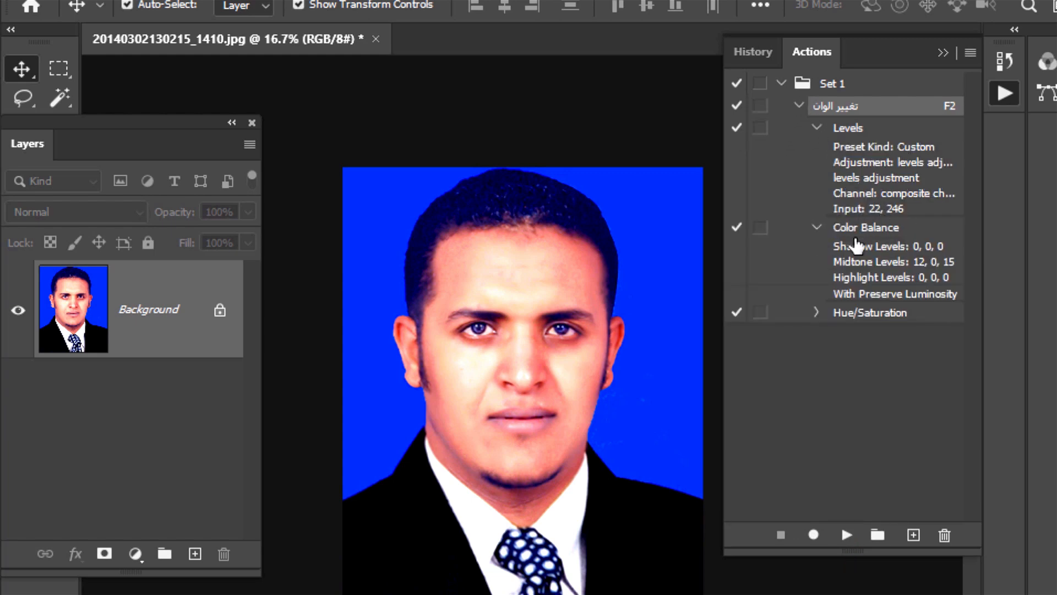
pyautogui.click(815, 312)
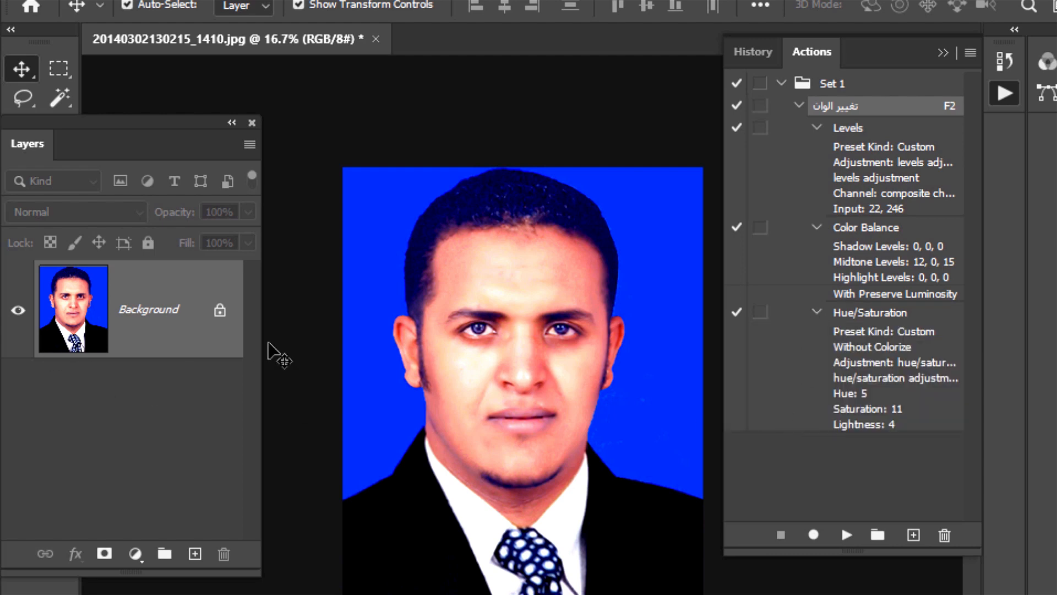
# Step: Re-record the action's Hue/Saturation entry with Hue +9, Saturation +34 and Lightness -3
pyautogui.doubleClick(860, 313)
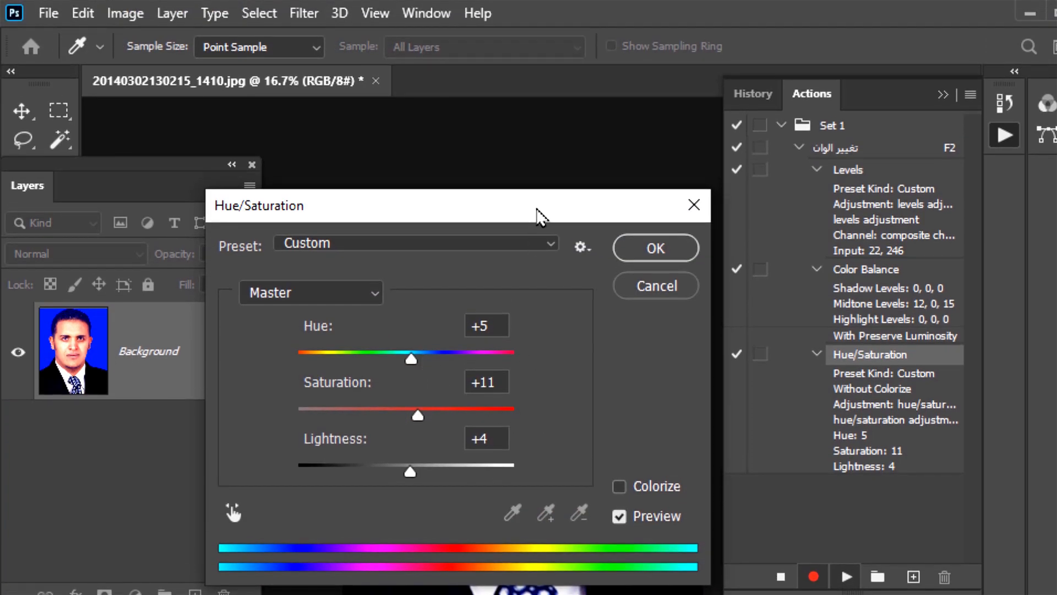
pyautogui.moveTo(540, 215); pyautogui.dragTo(547, 216)
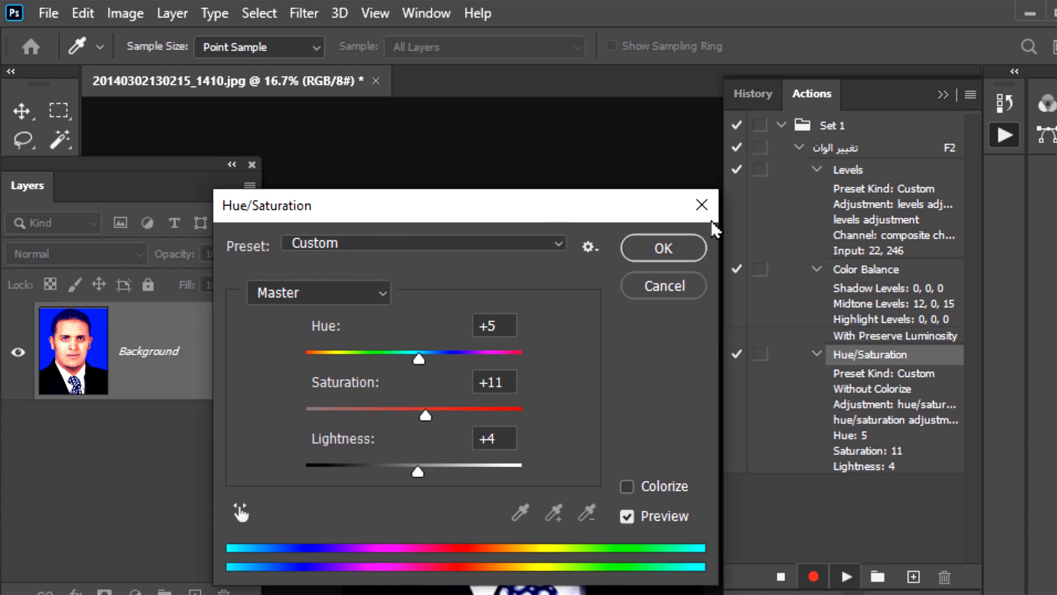
pyautogui.click(680, 245)
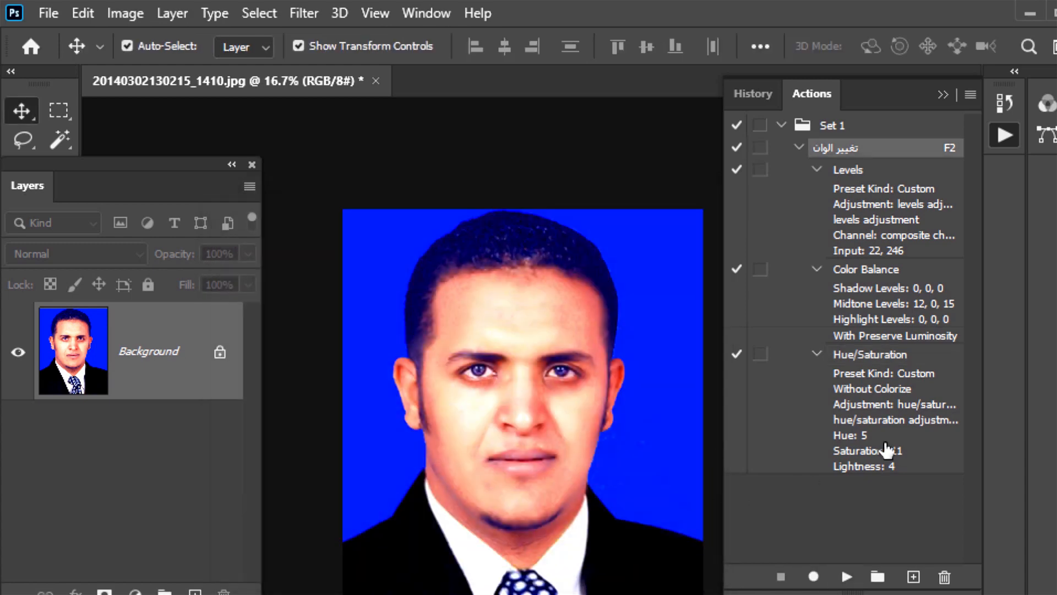
pyautogui.doubleClick(869, 358)
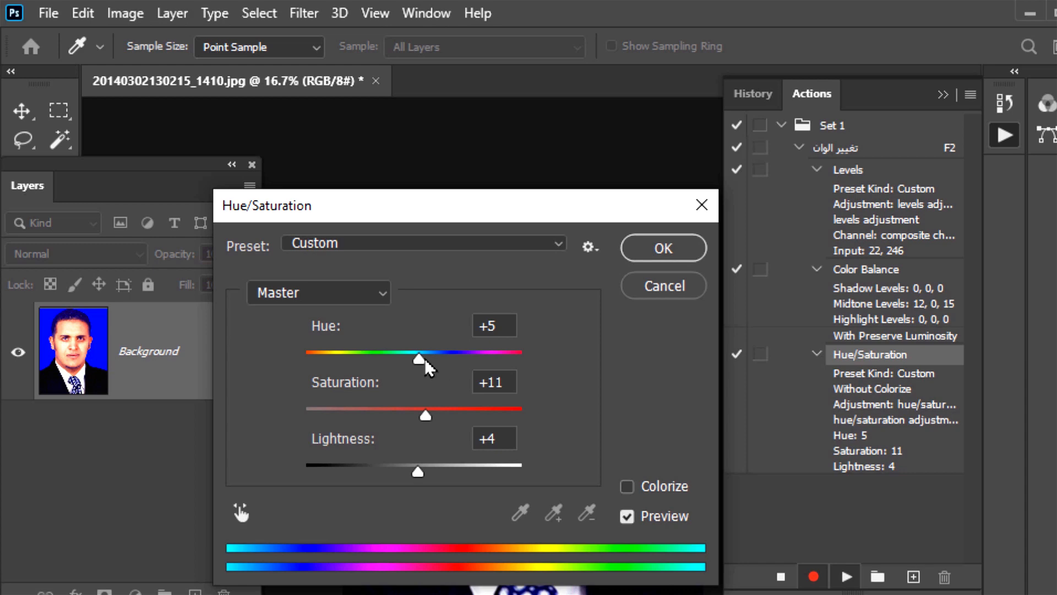
pyautogui.moveTo(420, 359); pyautogui.dragTo(425, 361)
pyautogui.click(450, 408)
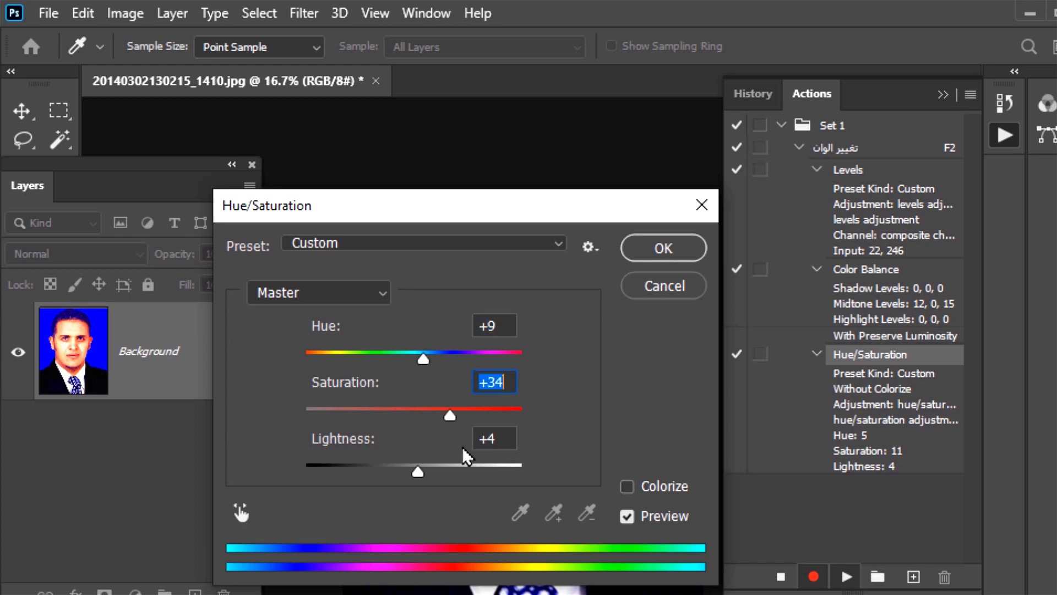
pyautogui.moveTo(418, 471); pyautogui.dragTo(411, 472)
pyautogui.click(663, 247)
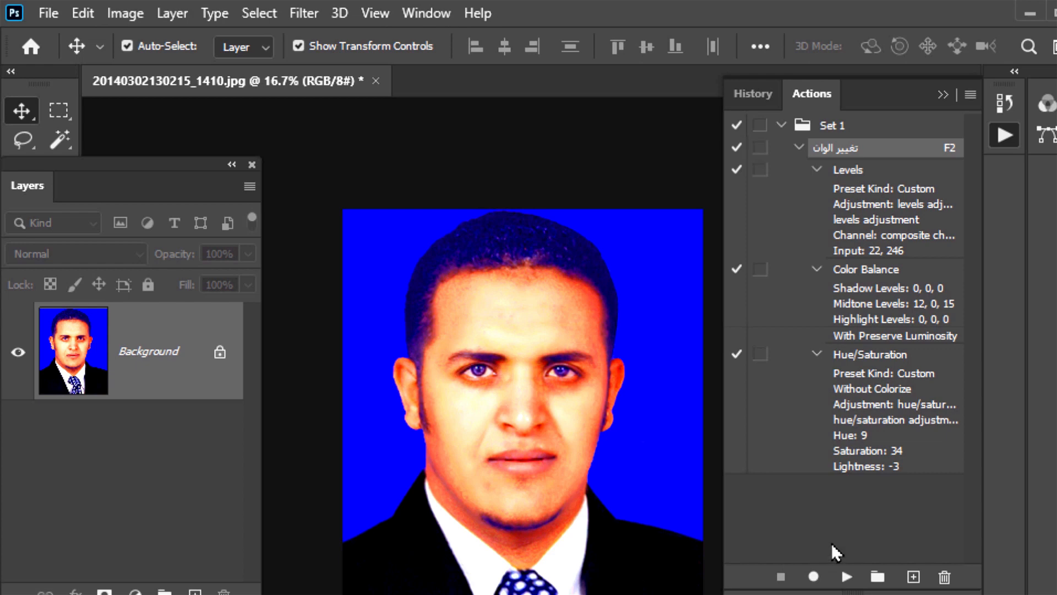
# Step: Enable dialog pauses for the Color Balance and Hue/Saturation entries, and play the action while accepting the stored settings in both dialogs
pyautogui.click(764, 270)
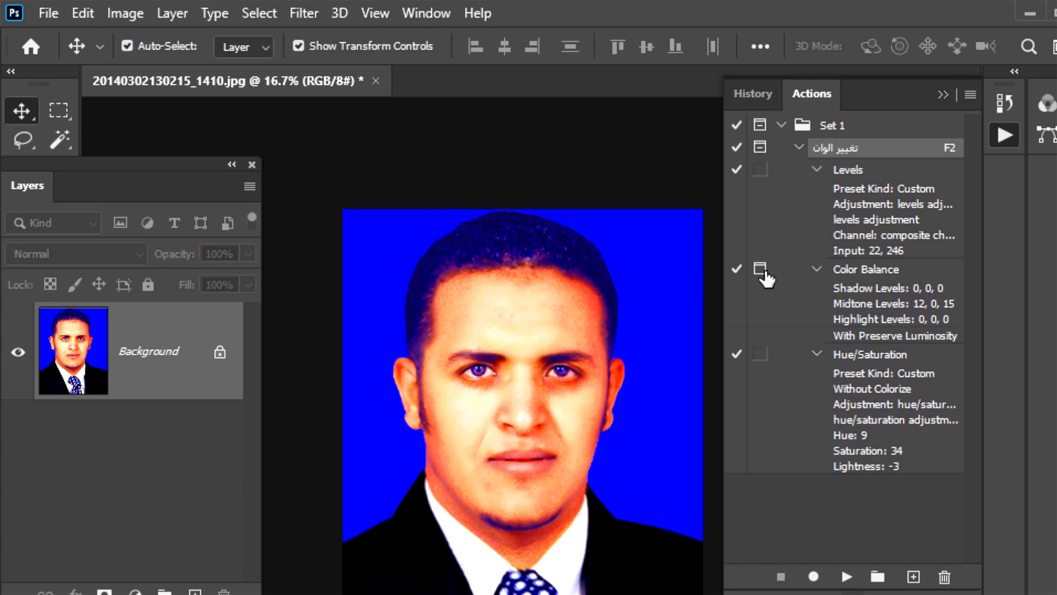
pyautogui.click(762, 355)
pyautogui.click(846, 577)
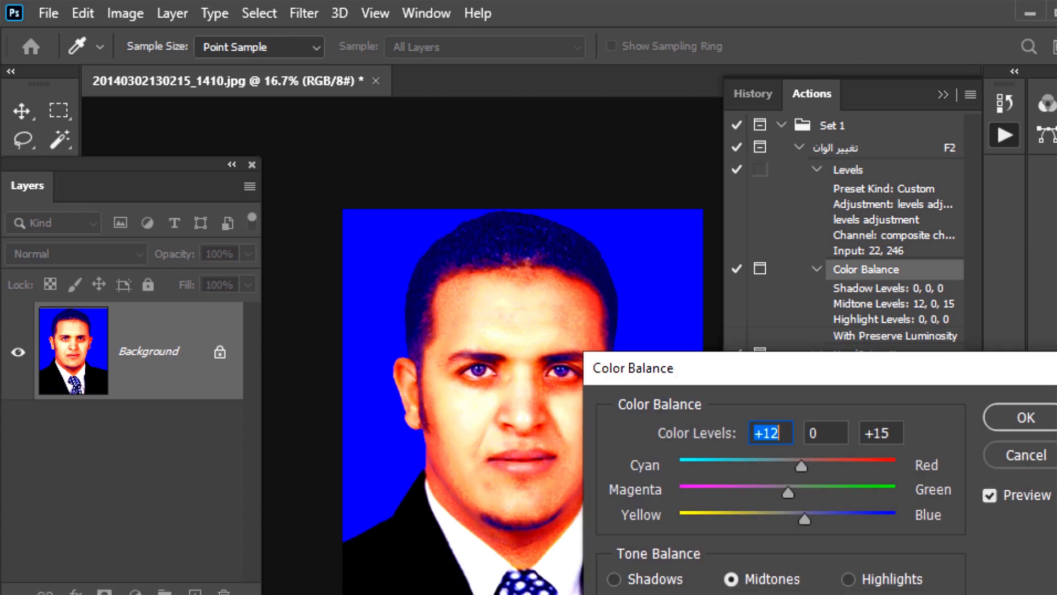
pyautogui.moveTo(838, 371); pyautogui.dragTo(566, 271)
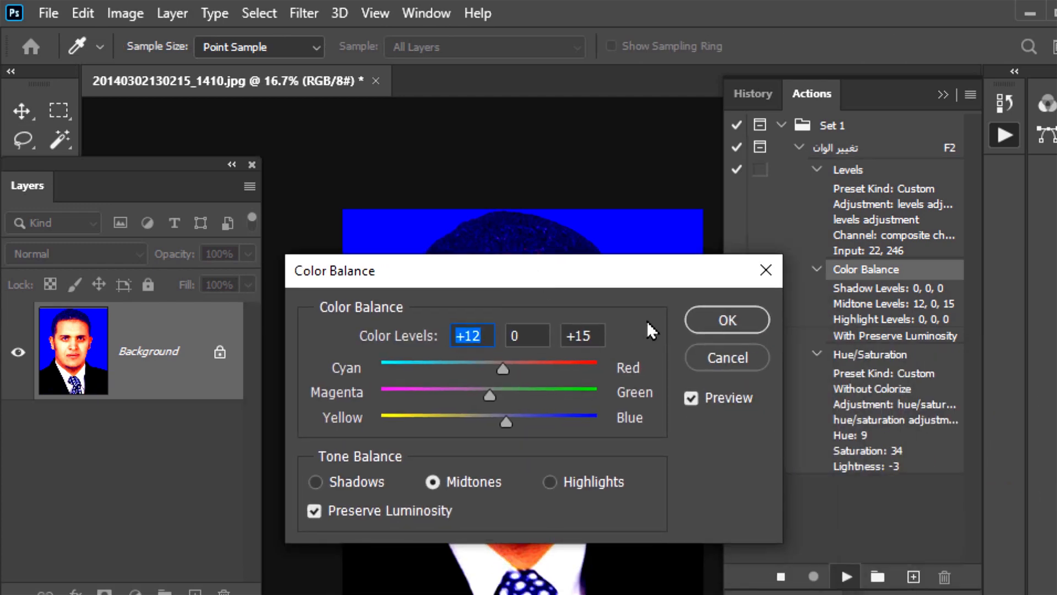
pyautogui.click(721, 318)
pyautogui.click(664, 246)
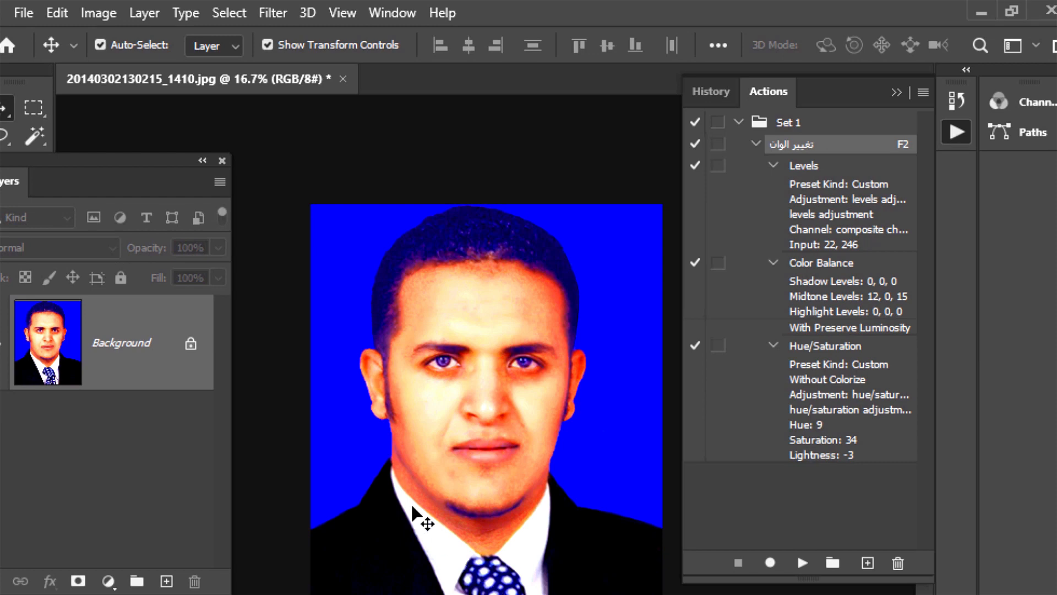
pyautogui.click(695, 345)
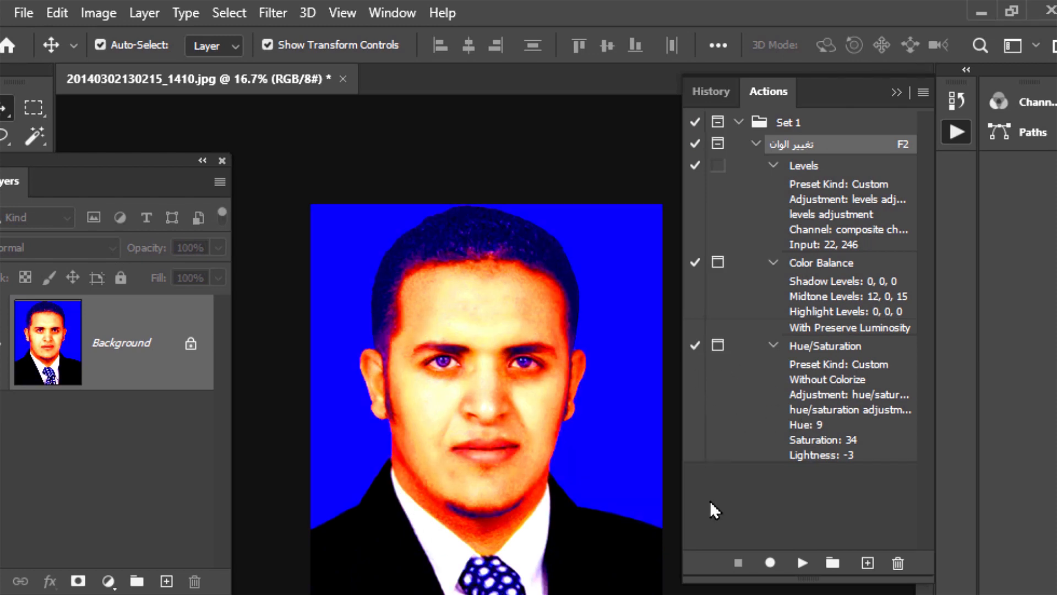
# Step: Turn off the dialog pauses for Hue/Saturation and Color Balance, and delete the Color Balance entry from the "تغيير الوان" action
pyautogui.click(717, 346)
pyautogui.click(719, 263)
pyautogui.click(813, 269)
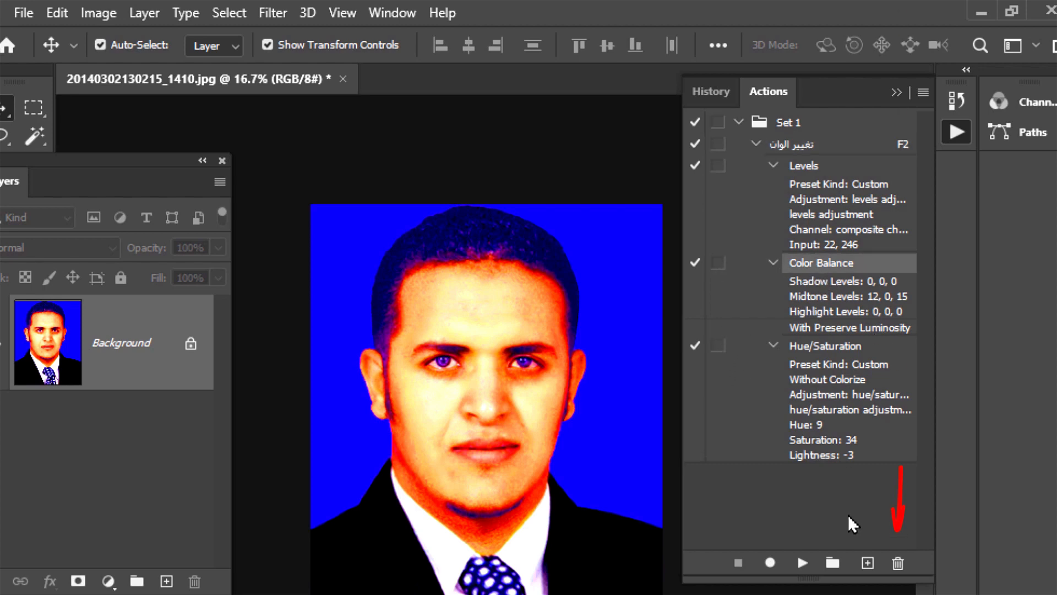
pyautogui.click(900, 562)
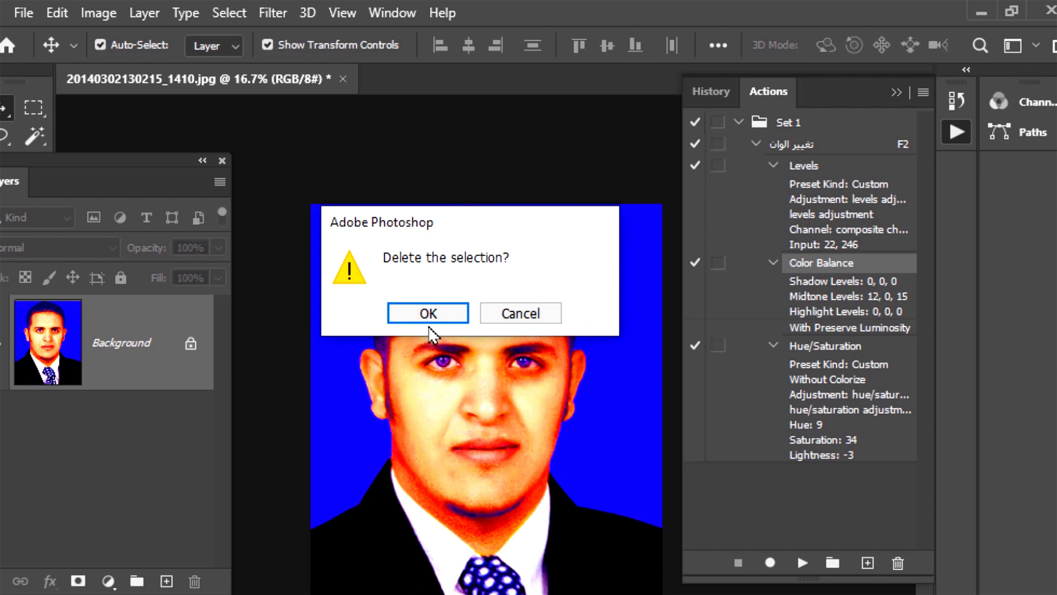
pyautogui.click(435, 313)
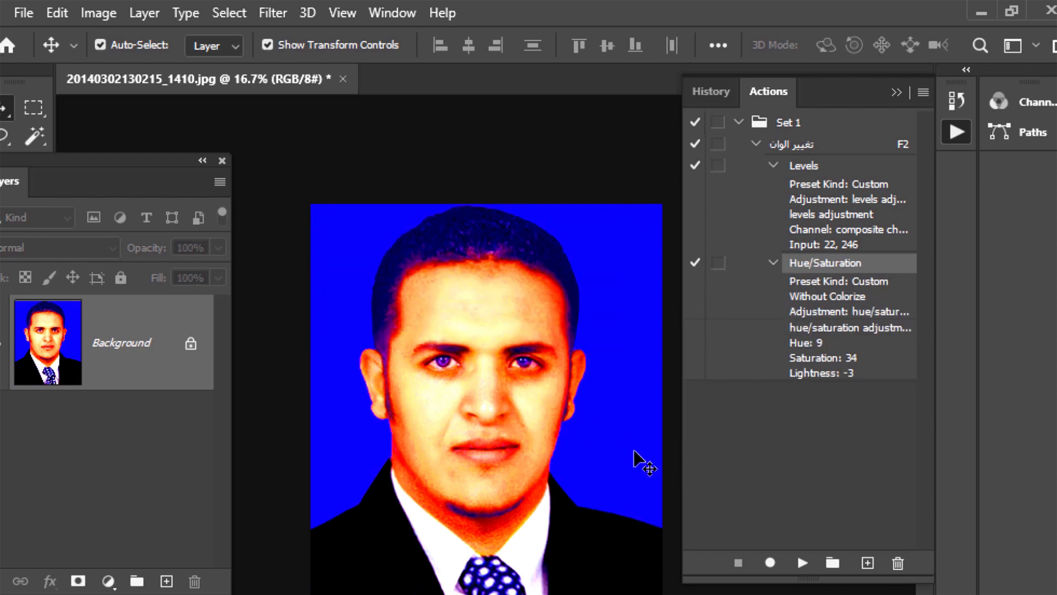
# Step: Record a new Color Balance adjustment after the action's Hue/Saturation entry and stop the recording
pyautogui.click(767, 562)
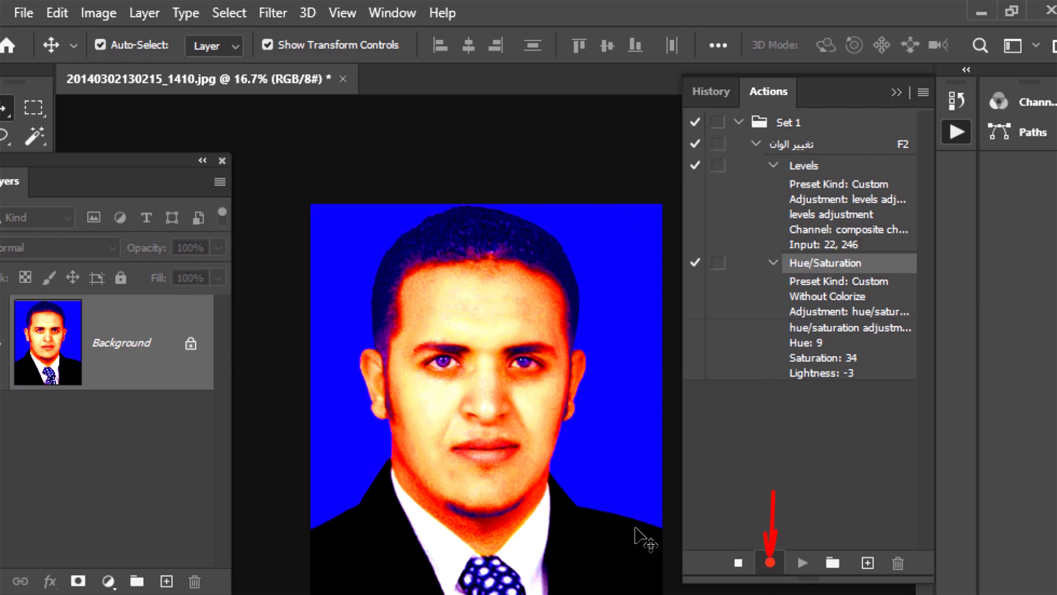
pyautogui.hotkey('ctrl', 'b')
pyautogui.moveTo(453, 361); pyautogui.dragTo(431, 362)
pyautogui.moveTo(454, 387); pyautogui.dragTo(432, 413)
pyautogui.click(687, 312)
pyautogui.click(738, 562)
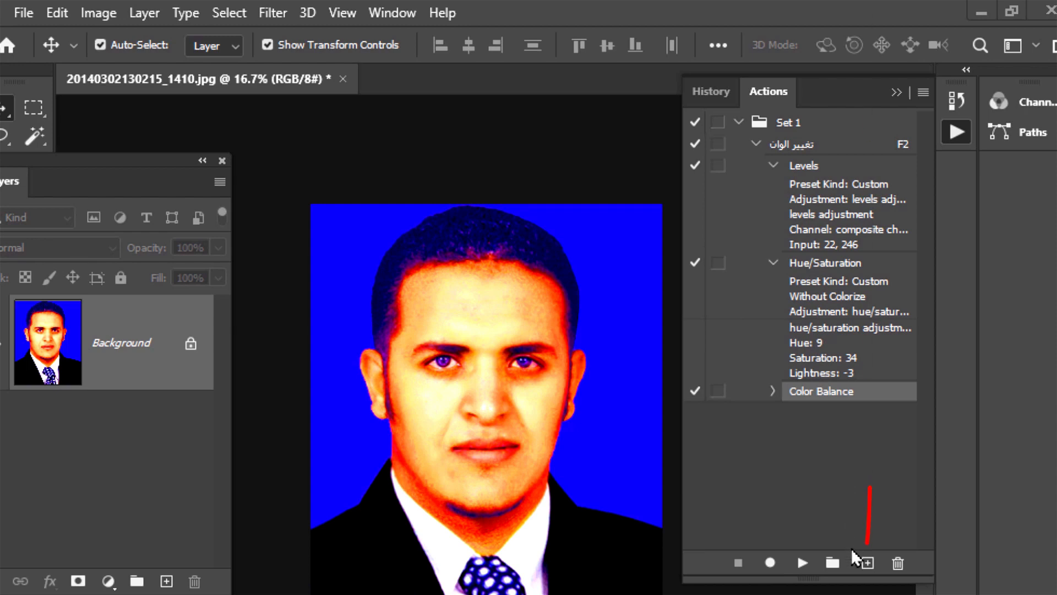
# Step: Create a new action named "Action 2" in Set 1 with F3 as its function key
pyautogui.click(867, 563)
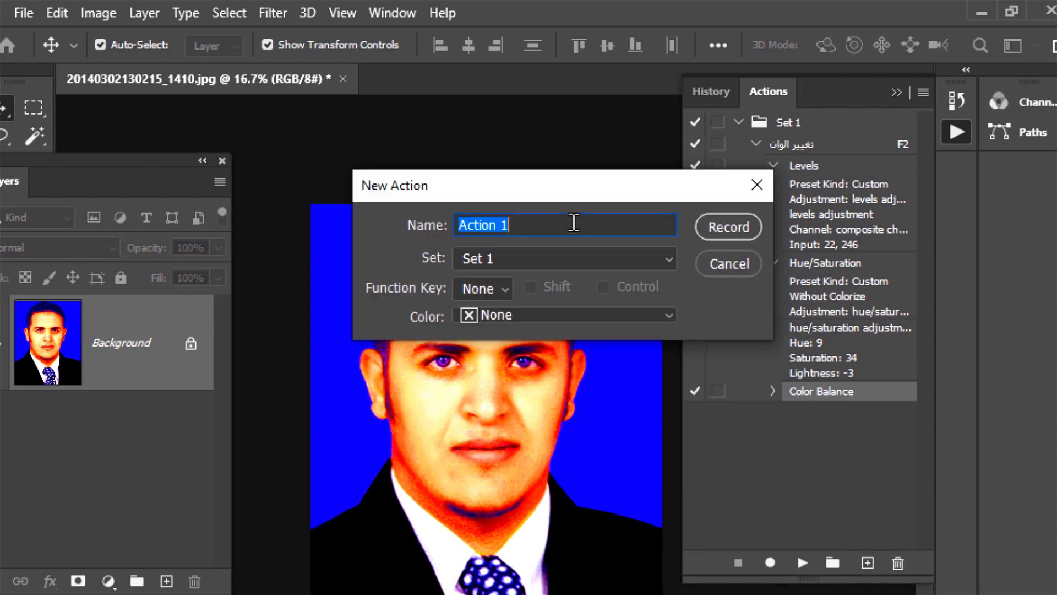
pyautogui.click(555, 232)
pyautogui.press('BackSpace')
pyautogui.write('2')
pyautogui.click(664, 256)
pyautogui.click(535, 253)
pyautogui.click(500, 289)
pyautogui.click(484, 351)
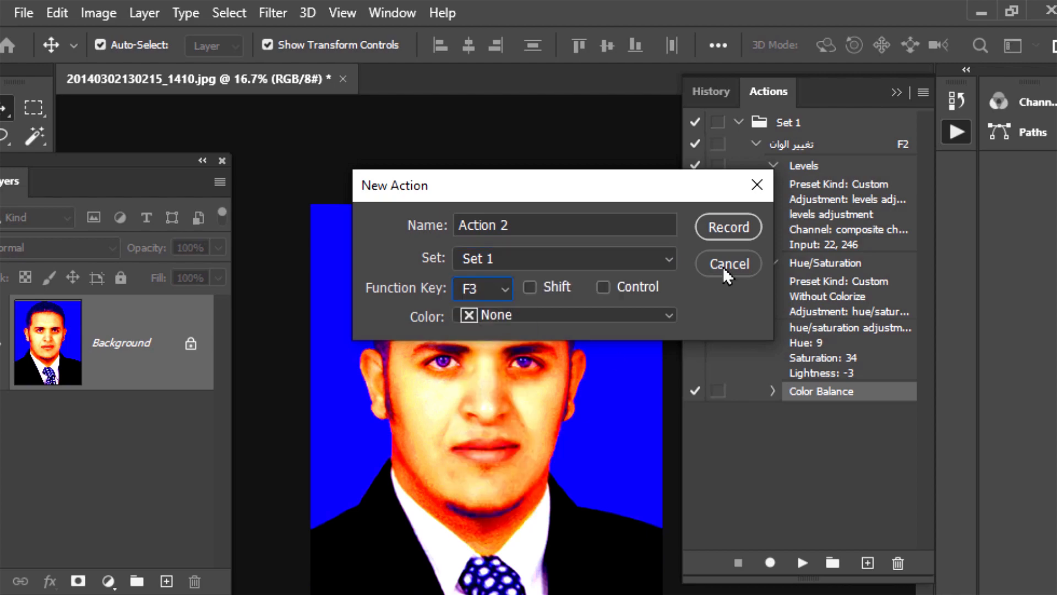
pyautogui.click(728, 228)
pyautogui.click(477, 315)
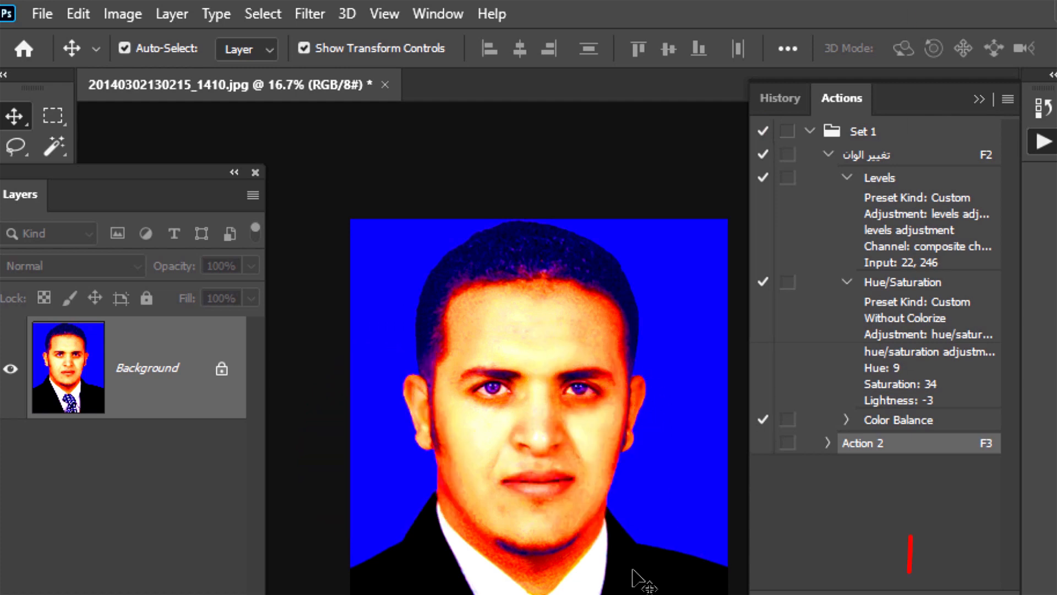
# Step: Create a new action set named "Set 2" and start recording a new action named "Action 3" in it
pyautogui.click(910, 590)
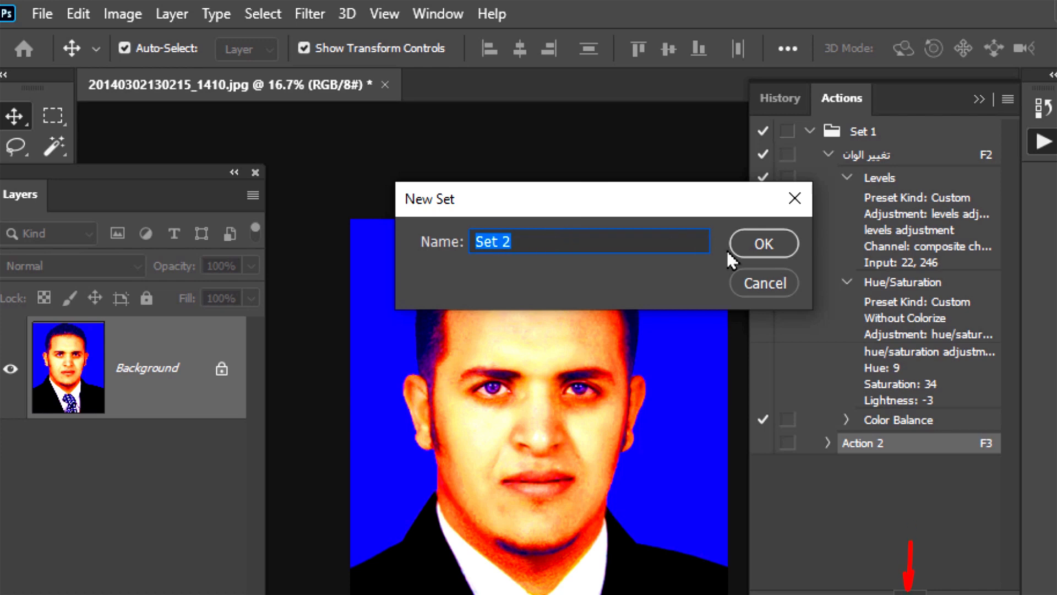
pyautogui.click(756, 250)
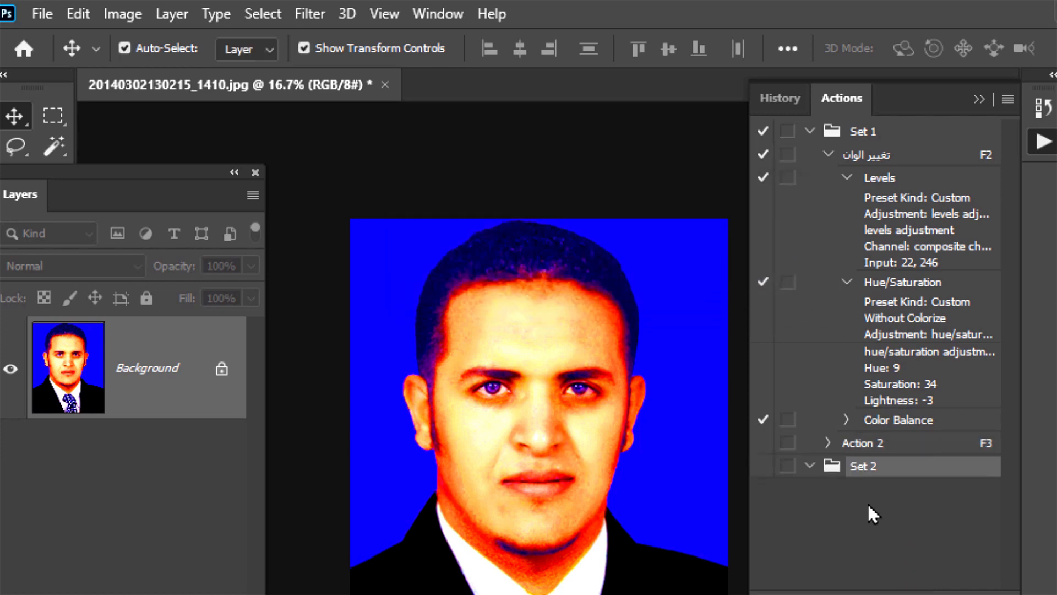
pyautogui.click(937, 590)
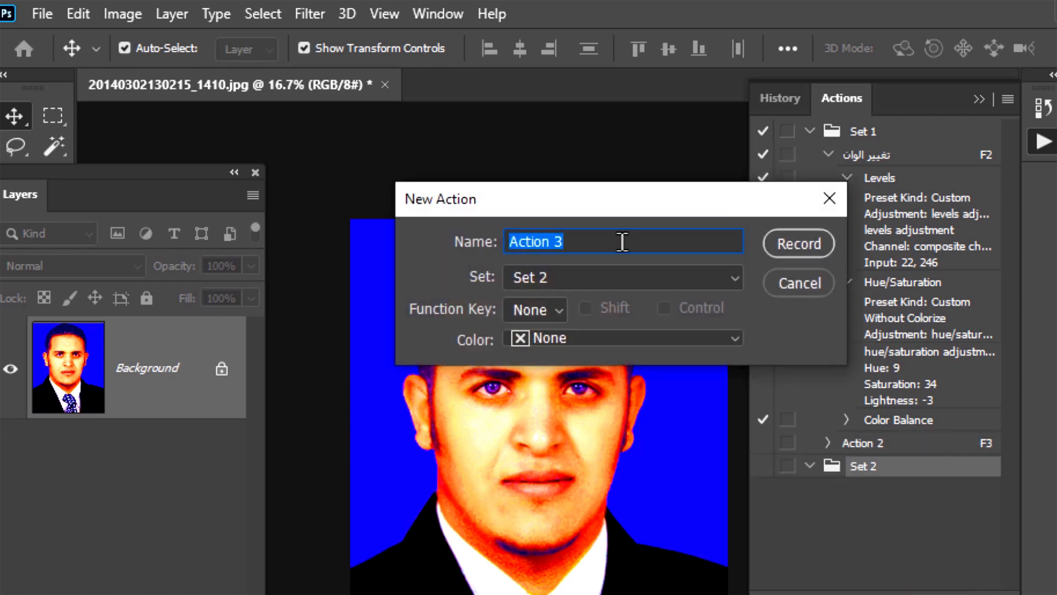
pyautogui.click(691, 282)
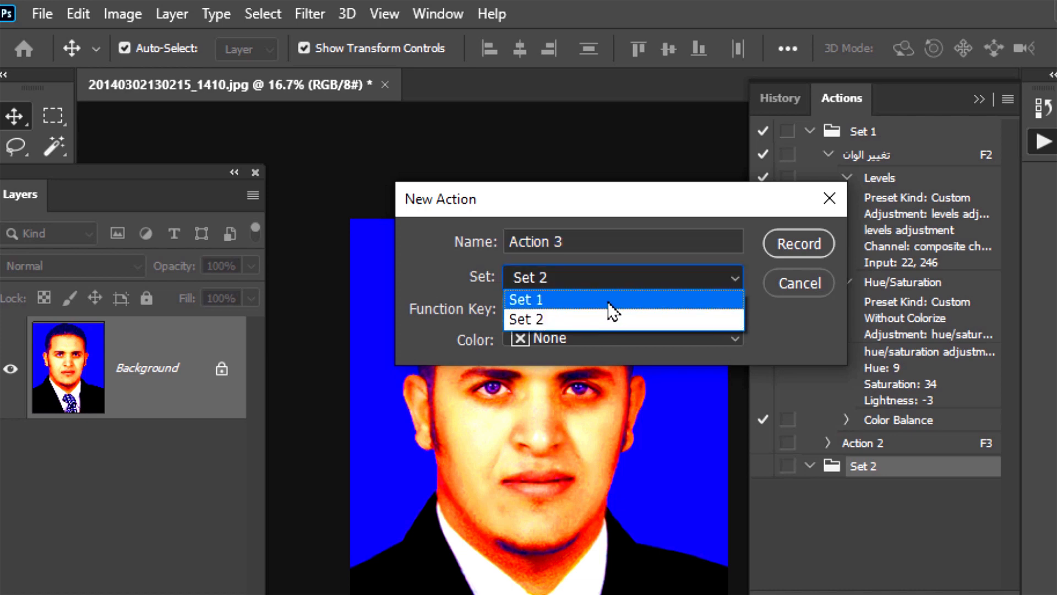
pyautogui.click(599, 322)
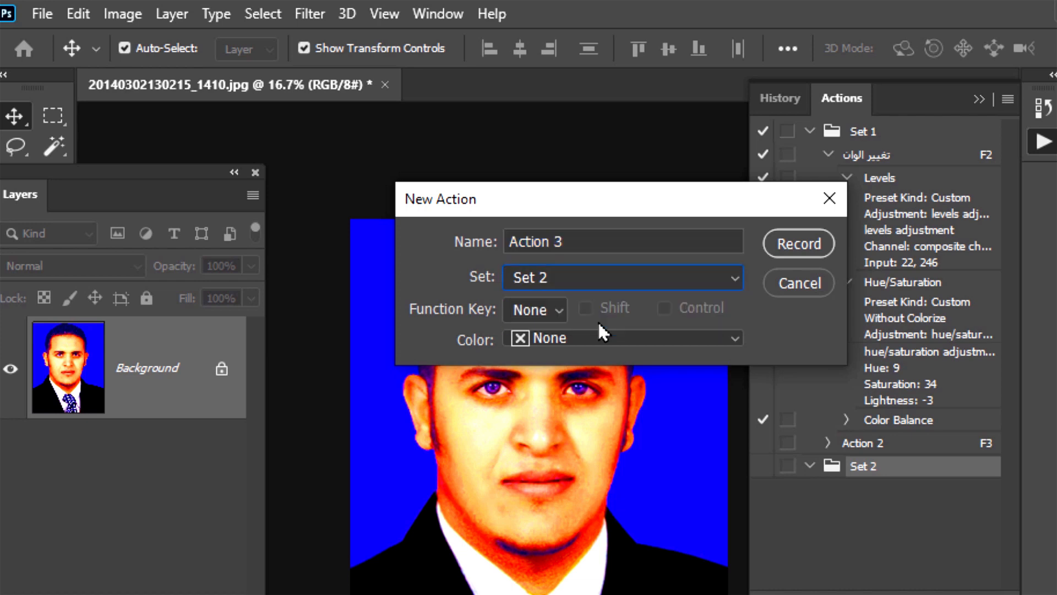
pyautogui.click(812, 242)
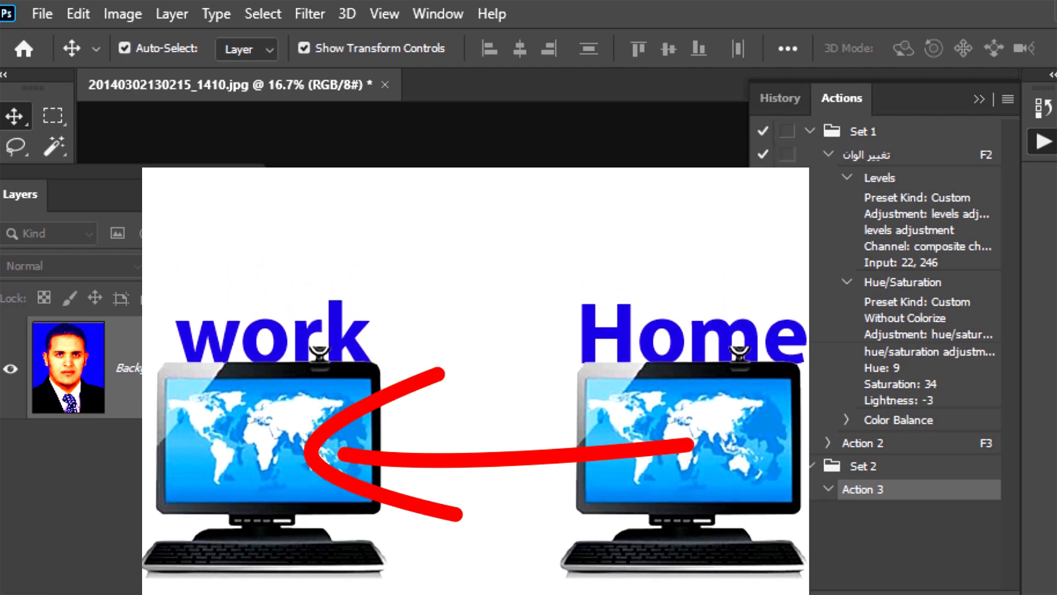
# Step: Save the Set 1 actions as the file "Set 1" in the Desktop folder 222
pyautogui.click(863, 132)
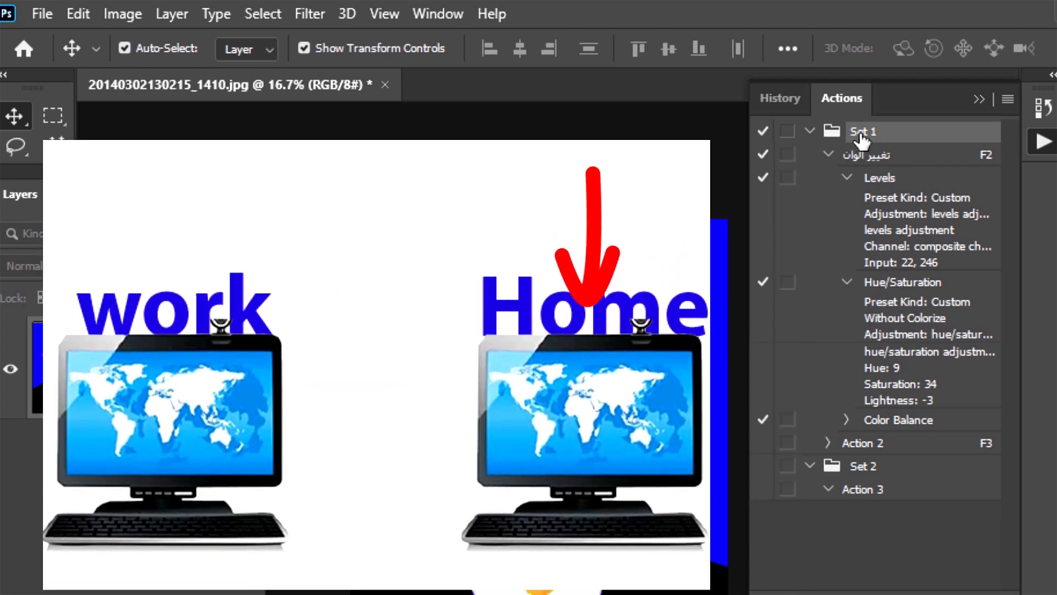
pyautogui.click(1016, 99)
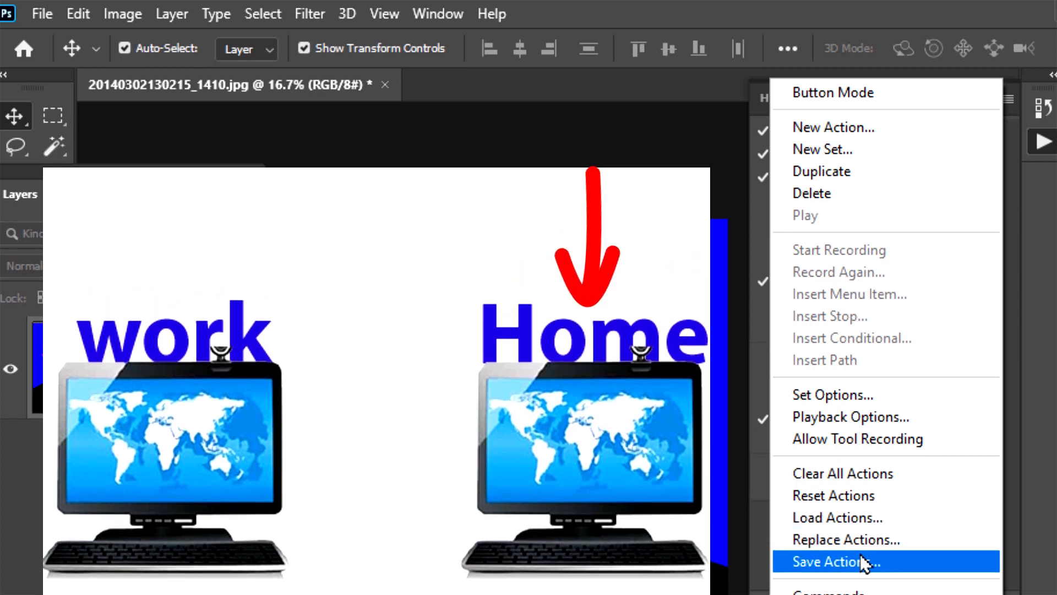
pyautogui.click(863, 562)
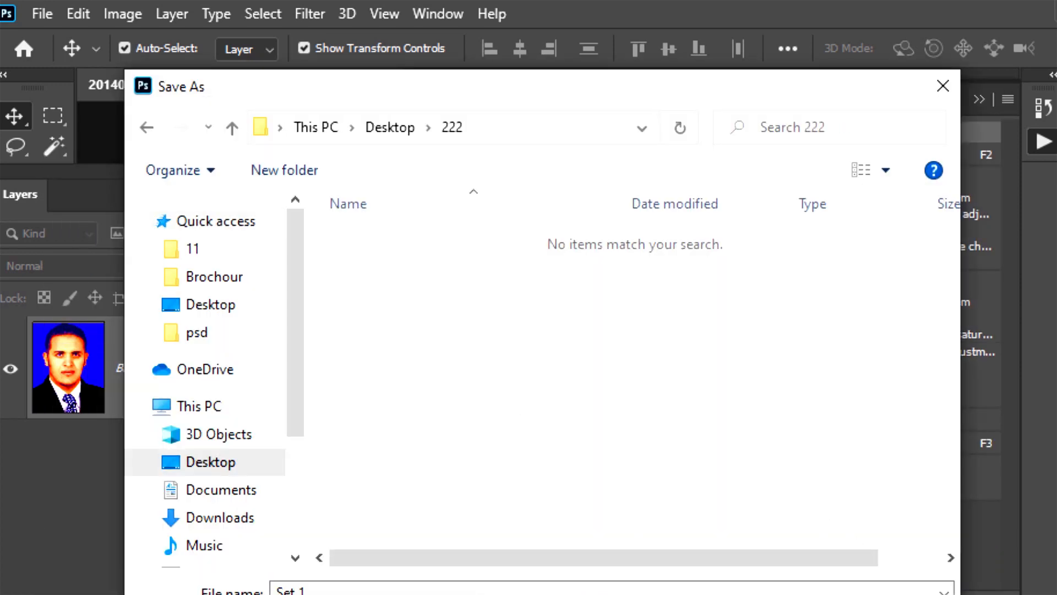
pyautogui.click(355, 586)
pyautogui.press('Return')
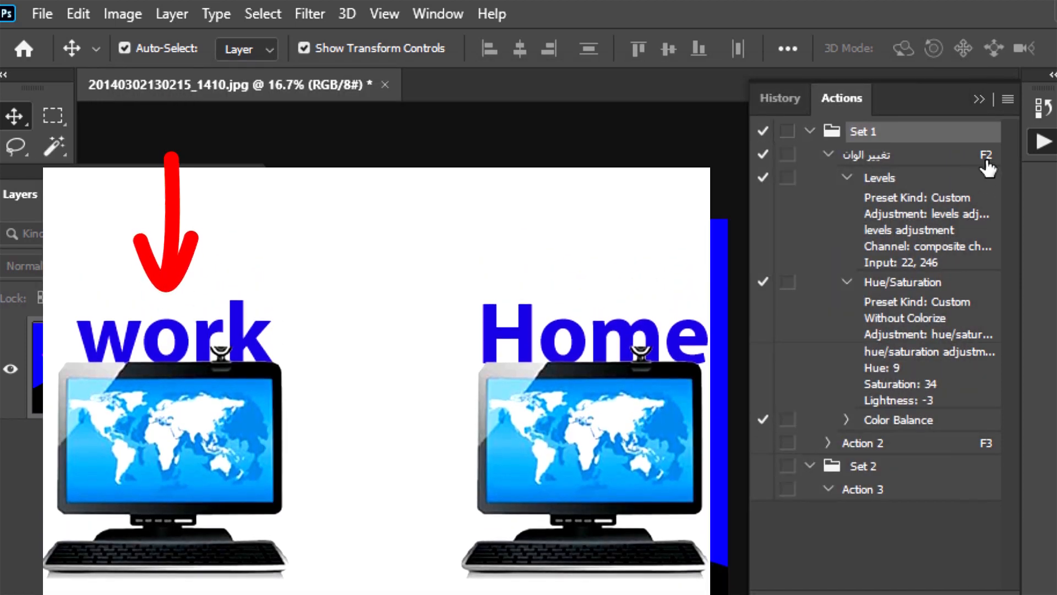
# Step: Load the saved "Set 1" actions file from the Desktop folder 222 and delete the loaded copy of the set
pyautogui.click(1009, 100)
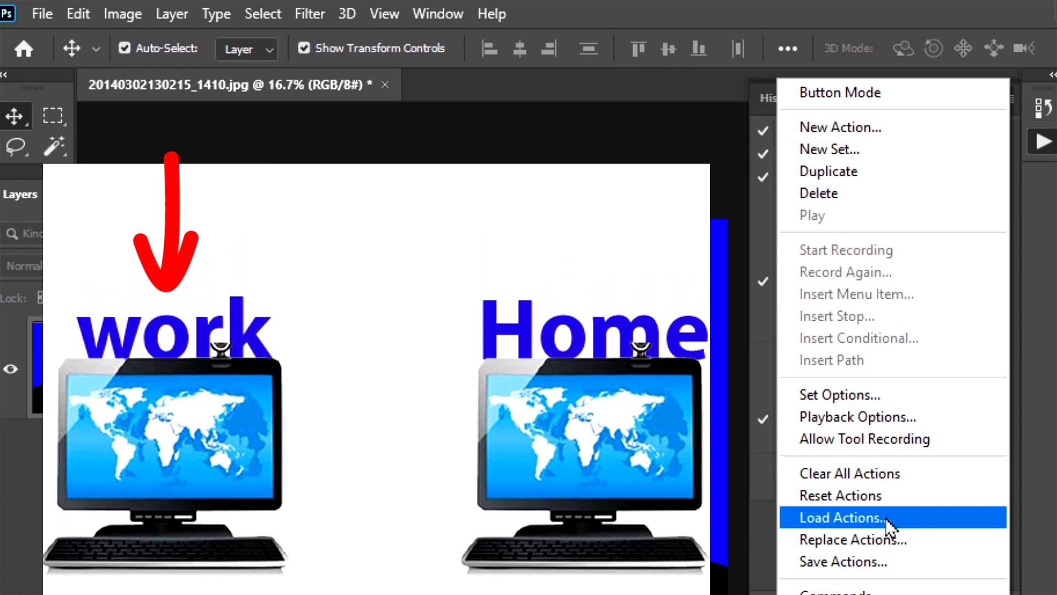
pyautogui.click(903, 520)
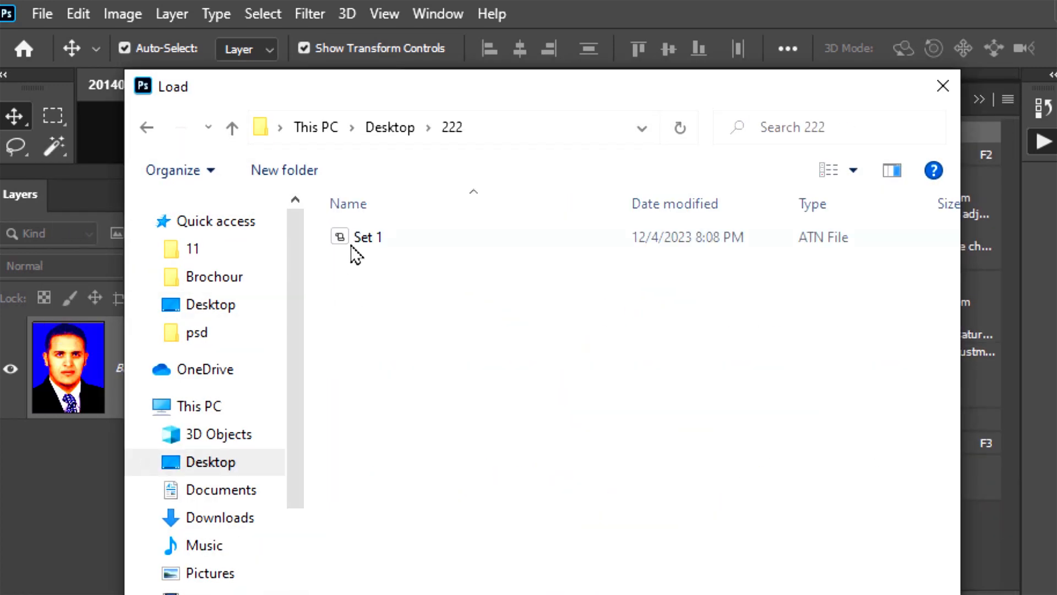
pyautogui.click(361, 238)
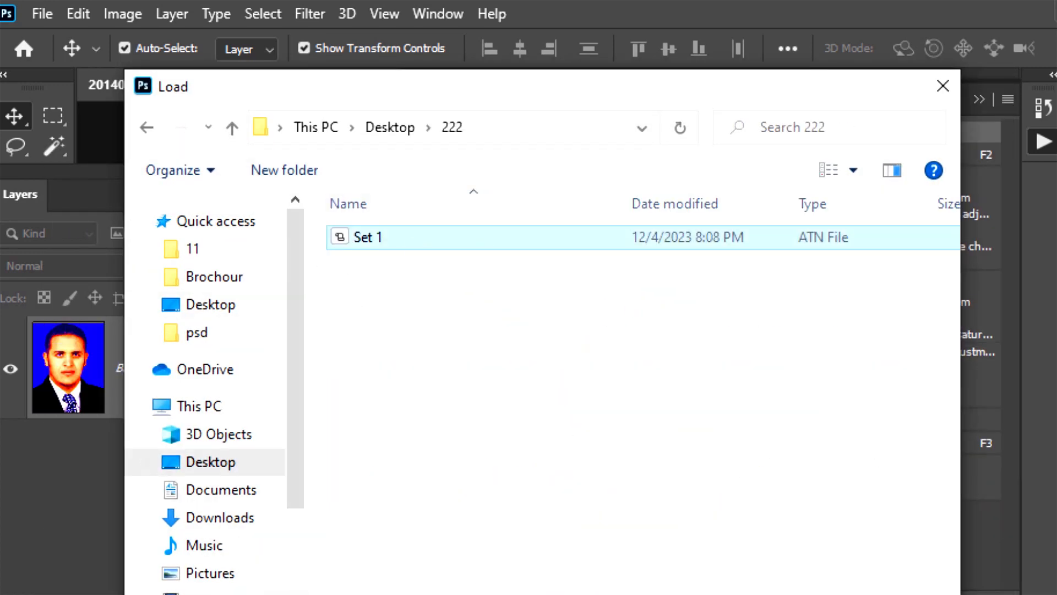
pyautogui.press('Return')
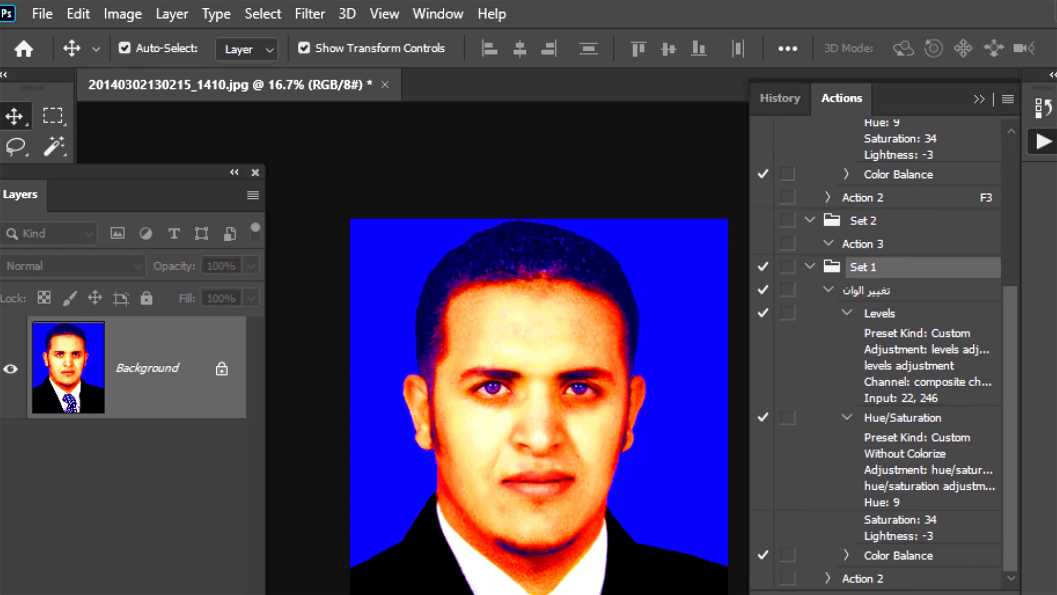
pyautogui.press('Delete')
pyautogui.click(477, 336)
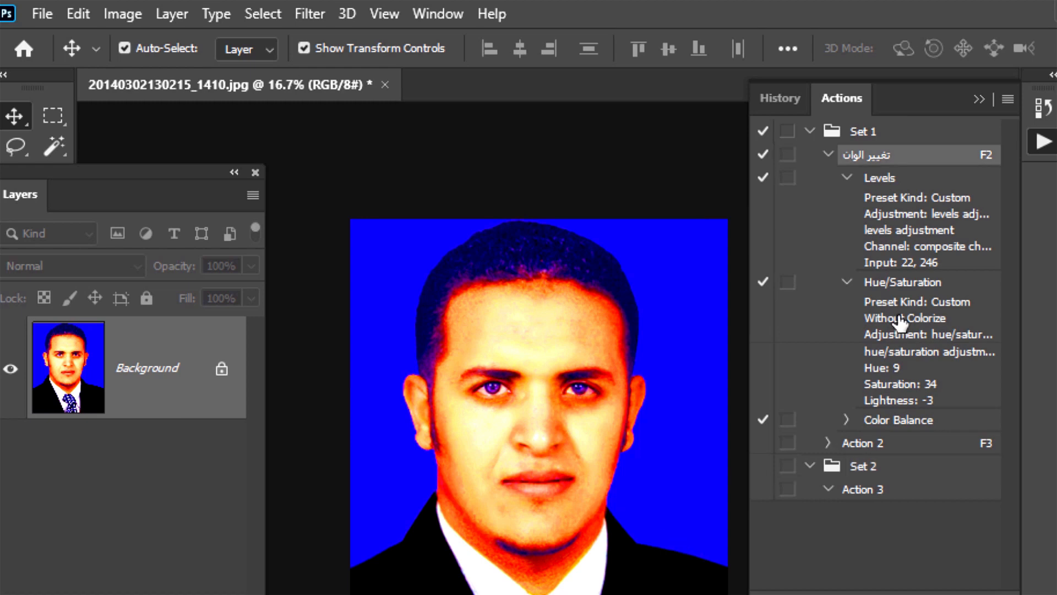
pyautogui.doubleClick(936, 160)
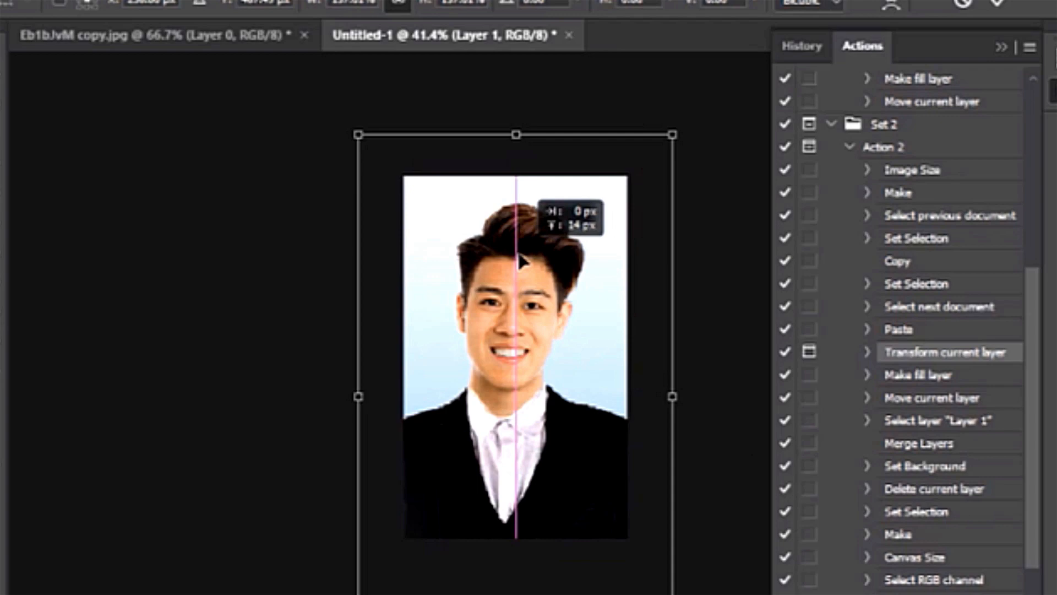
# Step: Move the pasted portrait about 14 px vertically in Untitled-1, centred horizontally, during the Transform current layer pause of Action 2
pyautogui.moveTo(520, 261); pyautogui.dragTo(520, 262)
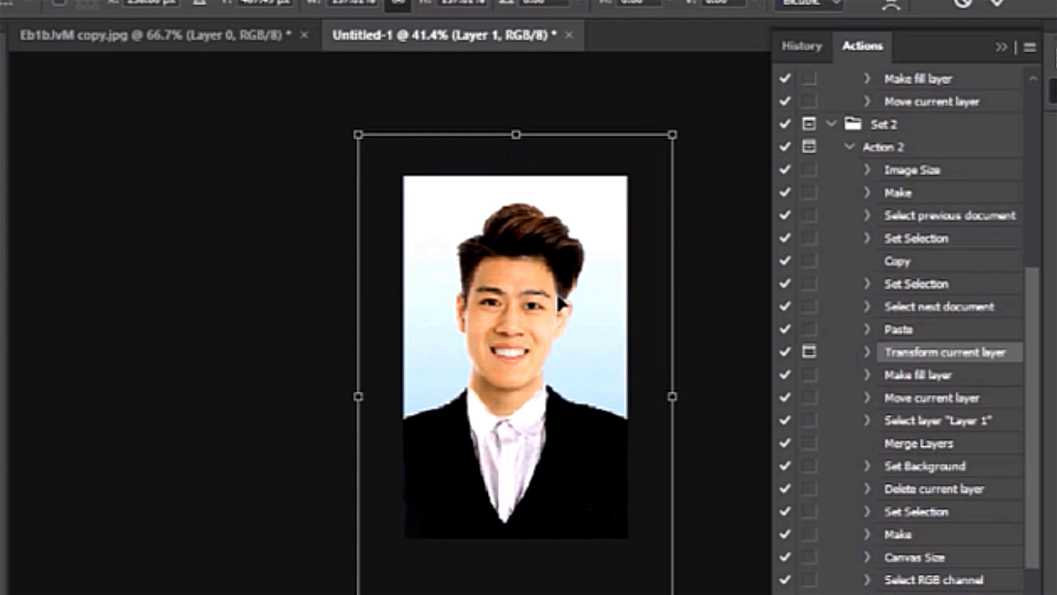
pyautogui.moveTo(595, 298); pyautogui.dragTo(520, 261)
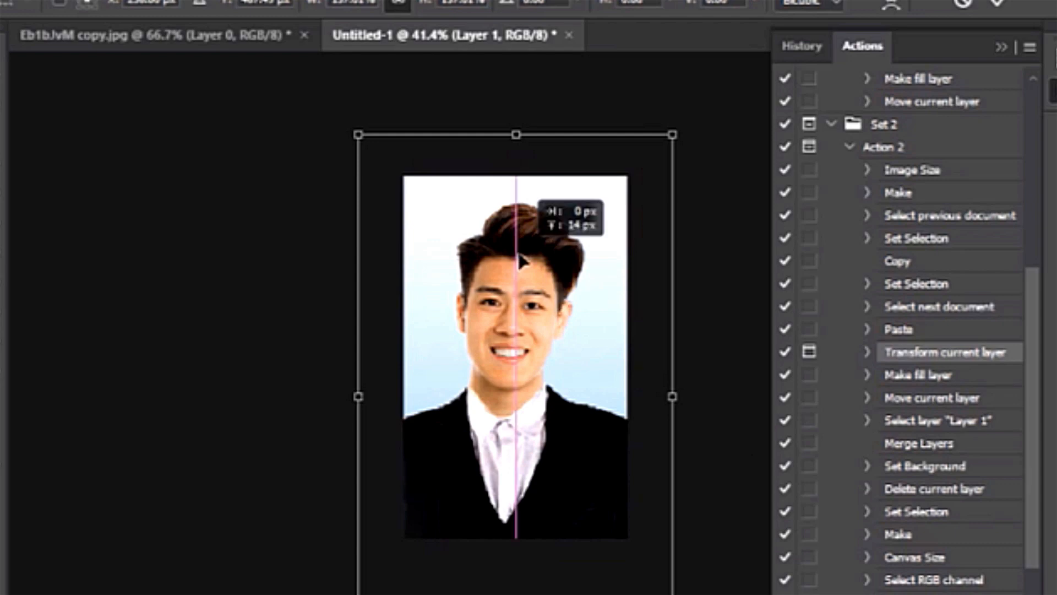